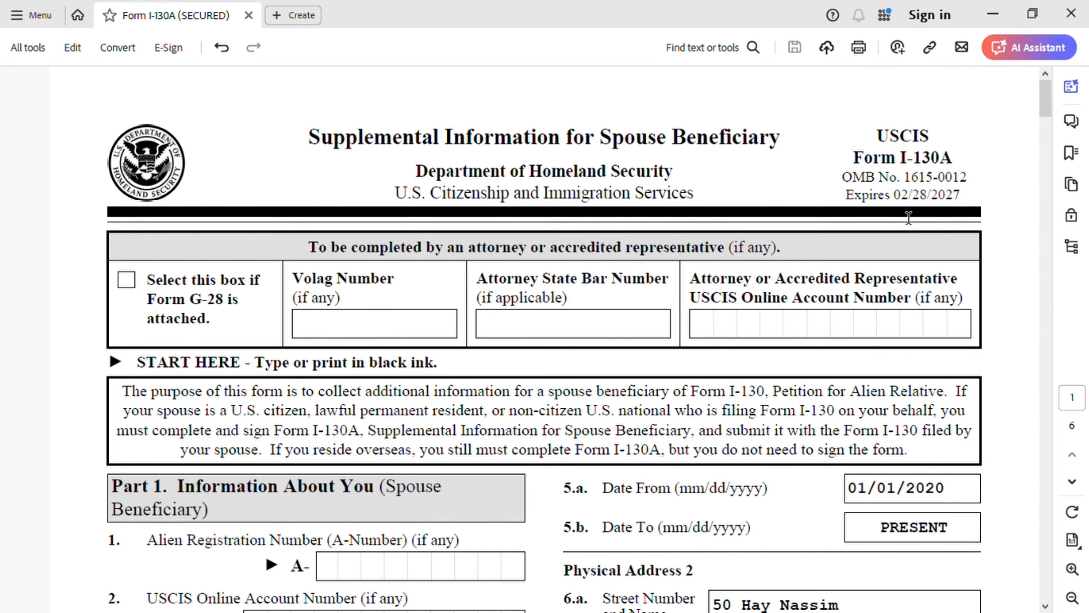
# Step: Review the Form I-130A header and Part 1 entries for the spouse beneficiary's identification numbers, full name and Physical Address 1
pyautogui.scroll(-1, 718, 286)
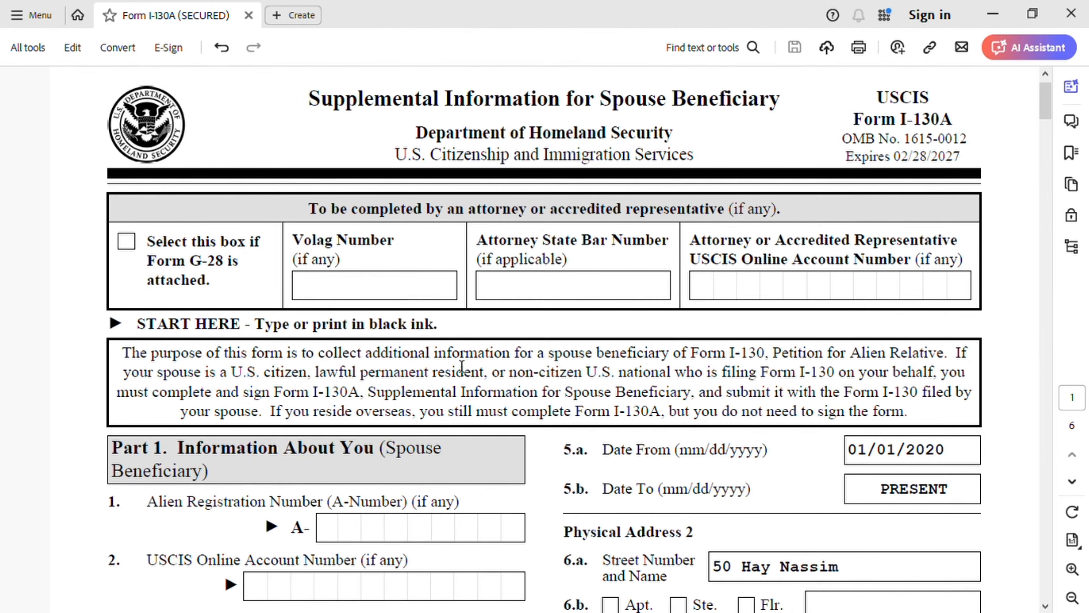
pyautogui.scroll(-3, 481, 373)
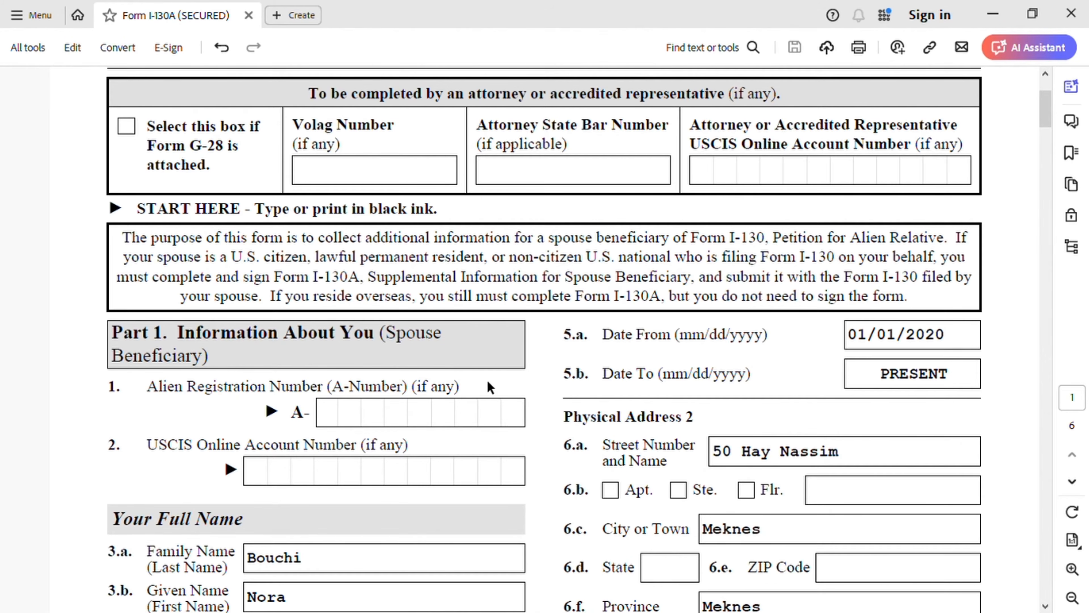
pyautogui.scroll(-2, 498, 374)
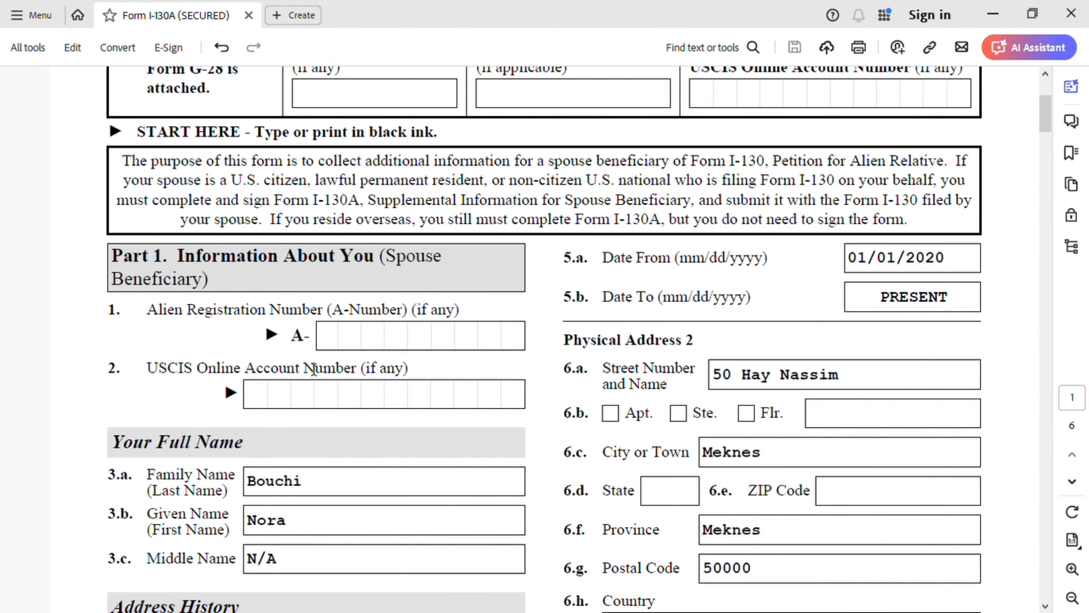
pyautogui.scroll(-5, 317, 365)
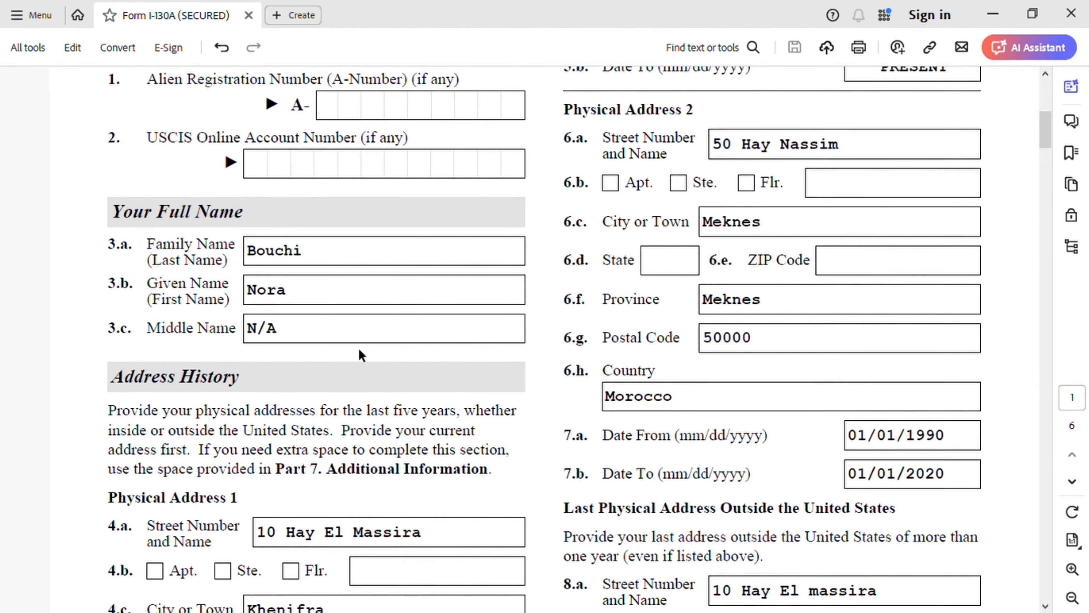
pyautogui.scroll(-3, 360, 355)
pyautogui.scroll(-2, 360, 355)
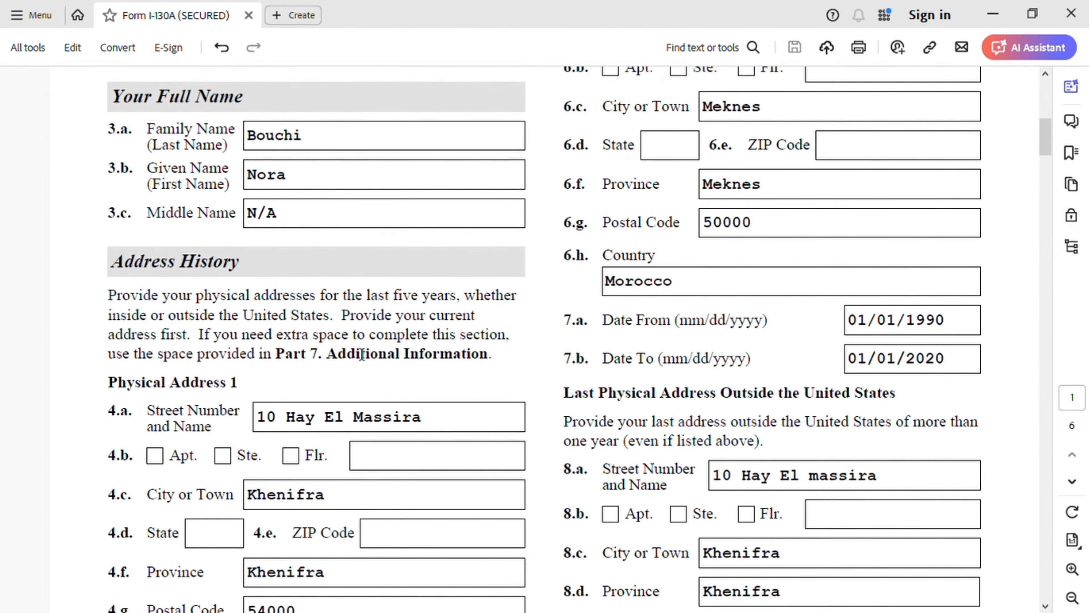
pyautogui.scroll(-2, 361, 354)
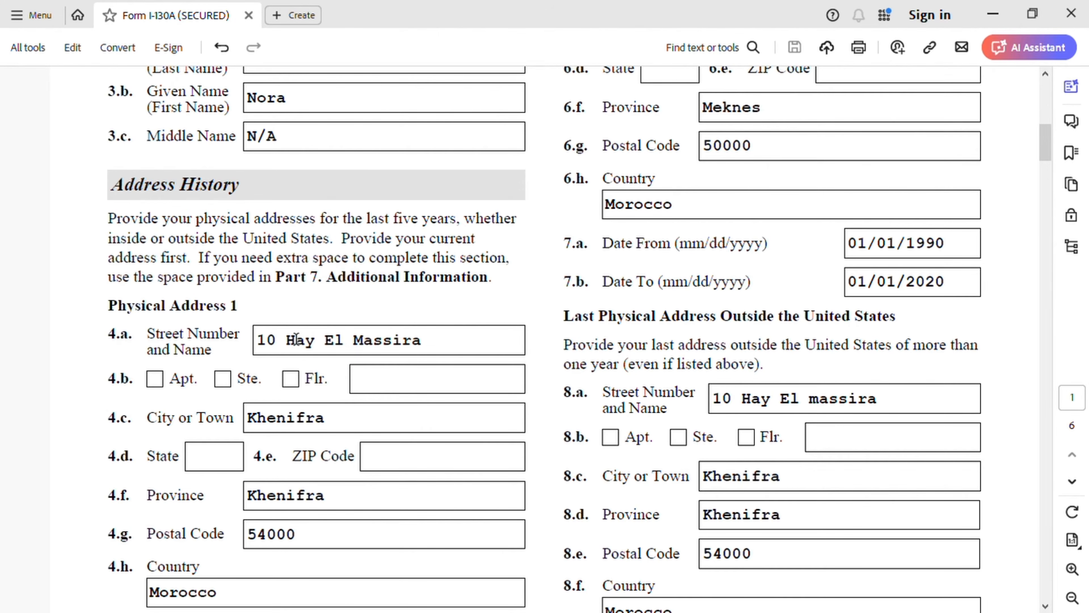
pyautogui.scroll(-1, 294, 338)
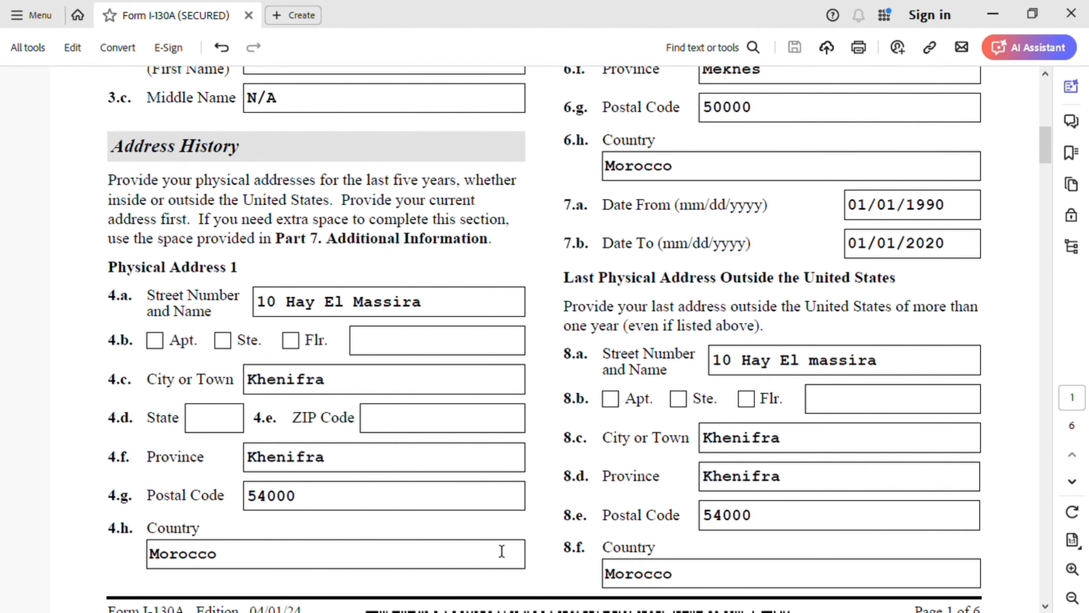
# Step: Examine the Physical Address 1 dates, the Physical Address 2 entries and the last physical address outside the United States
pyautogui.scroll(3, 672, 491)
pyautogui.scroll(7, 672, 492)
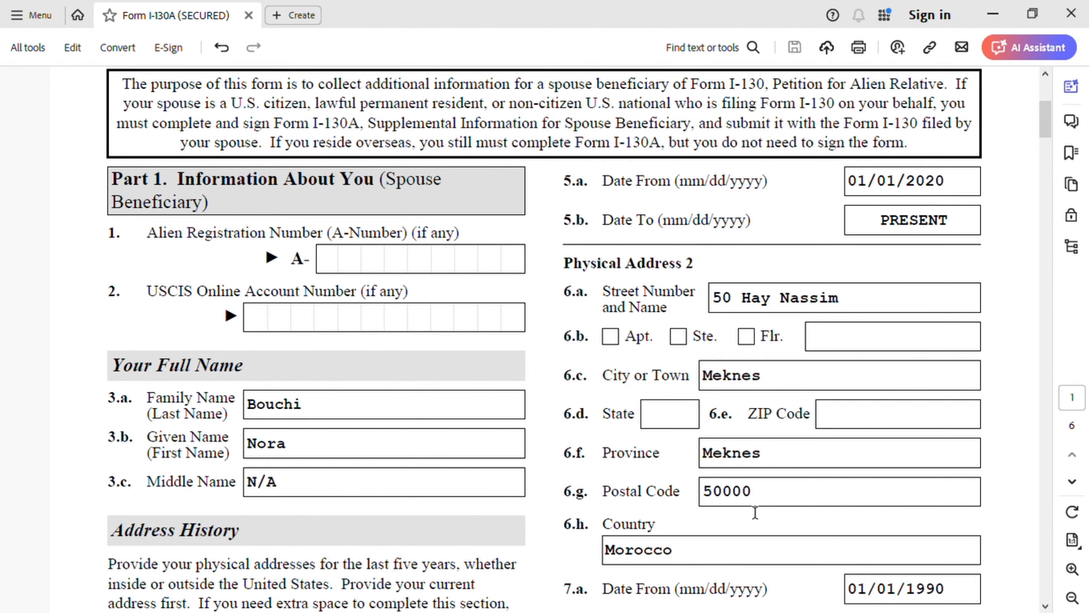
pyautogui.scroll(-1, 721, 467)
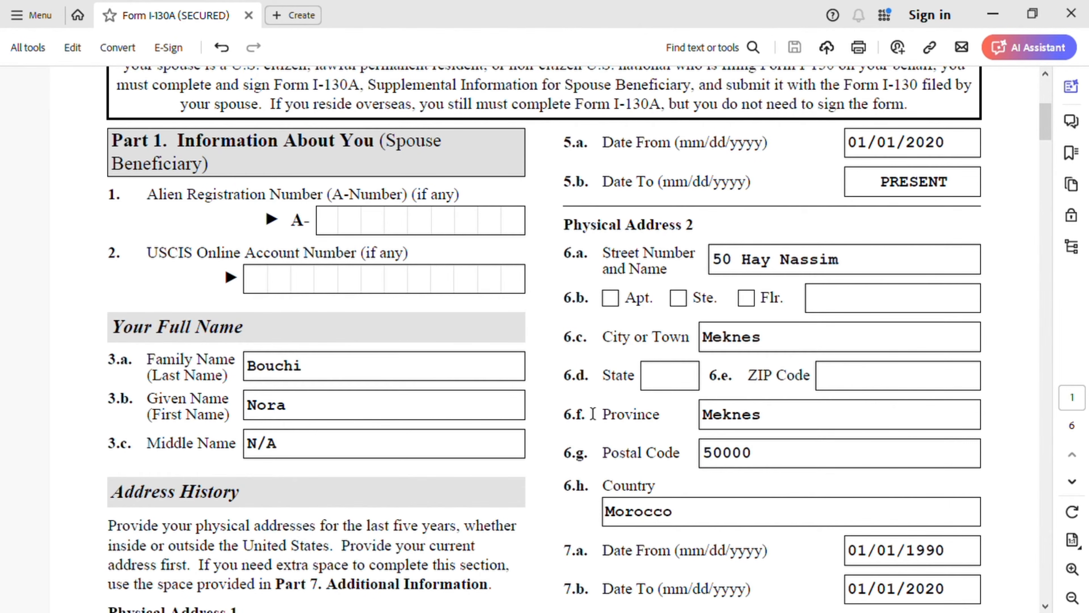
pyautogui.scroll(-3, 647, 411)
pyautogui.scroll(-2, 650, 410)
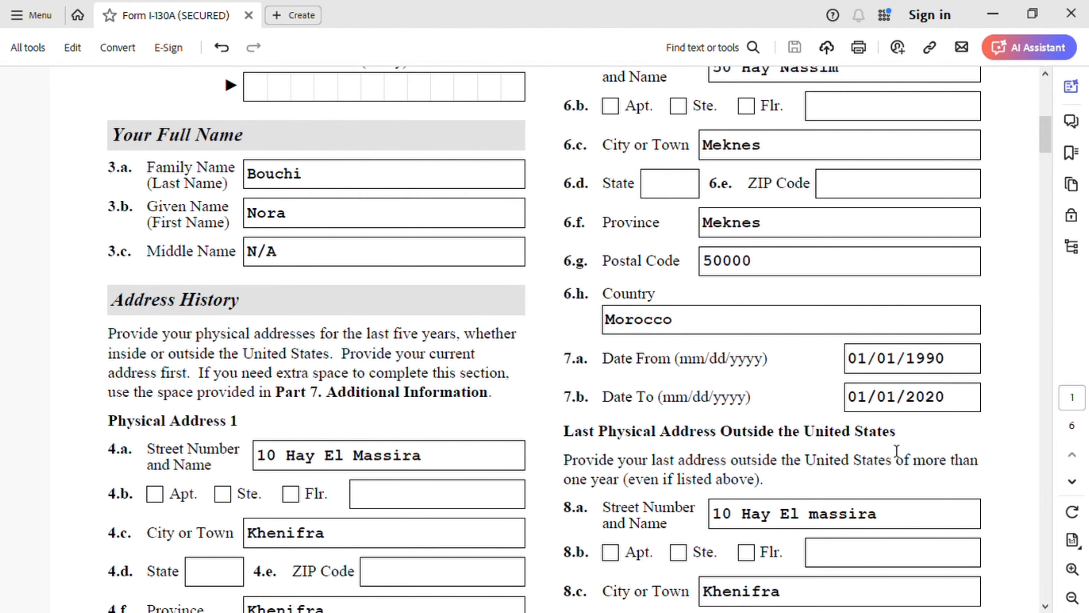
pyautogui.scroll(-3, 857, 403)
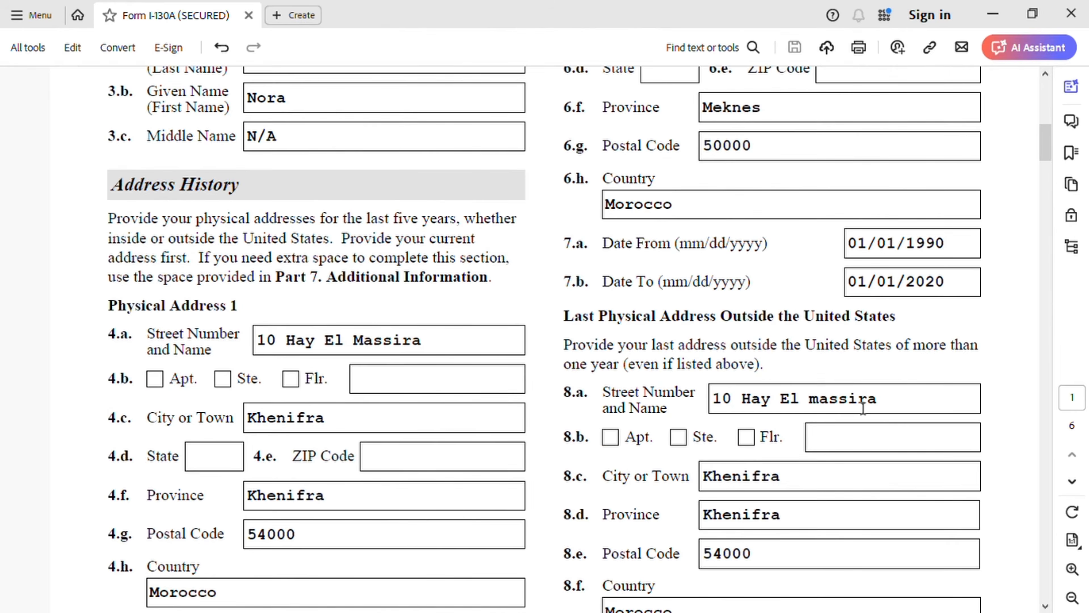
pyautogui.scroll(-3, 863, 408)
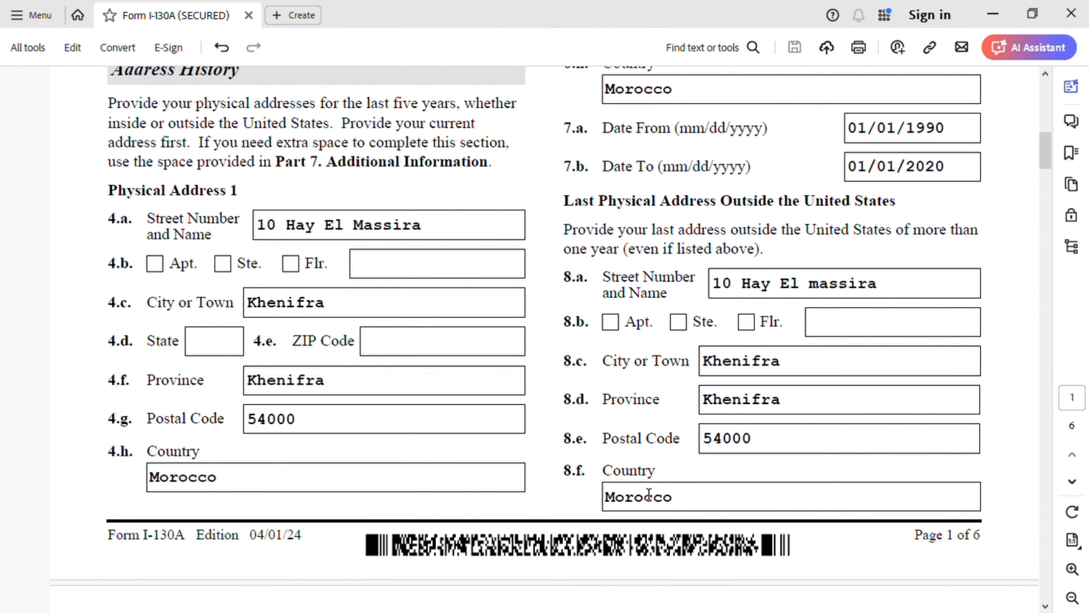
# Step: Compare the dates in items 9.a and 9.b on page 2 with the Physical Address 1 dates in items 5.a and 5.b
pyautogui.scroll(-4, 694, 482)
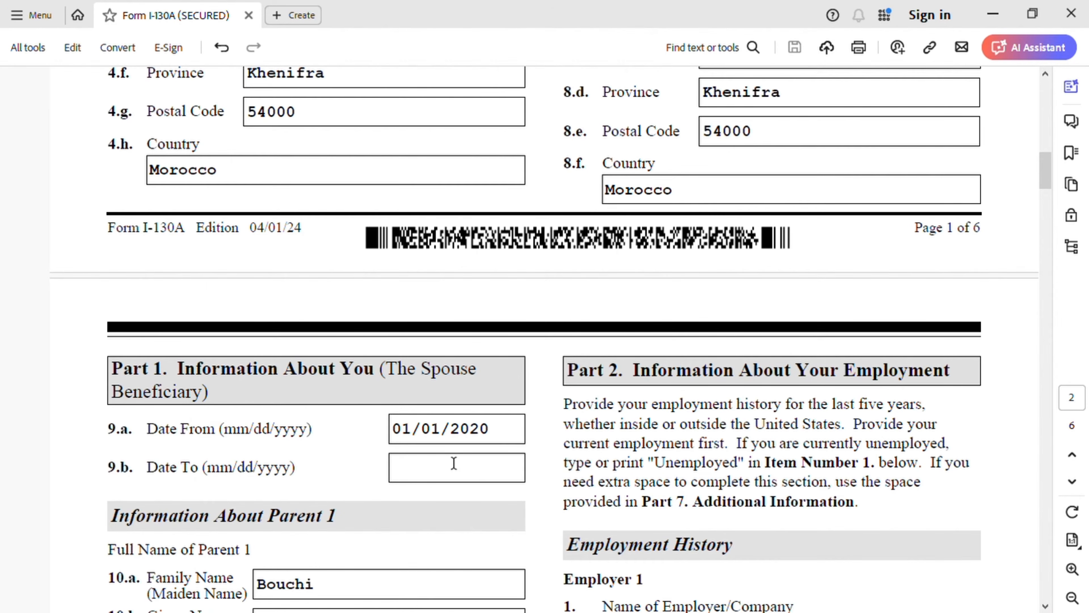
pyautogui.scroll(9, 771, 246)
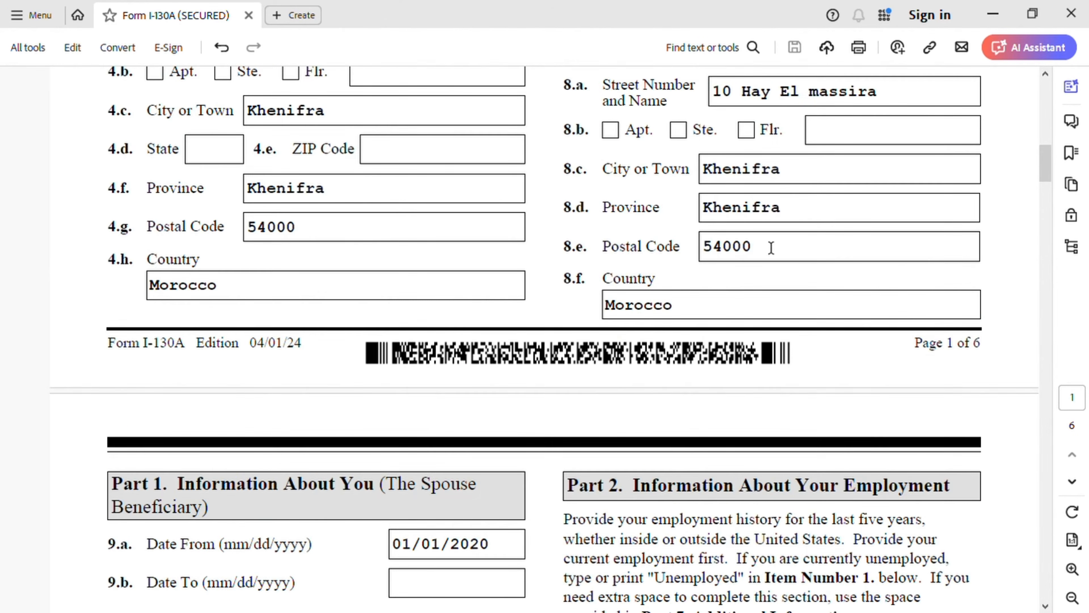
pyautogui.scroll(11, 790, 243)
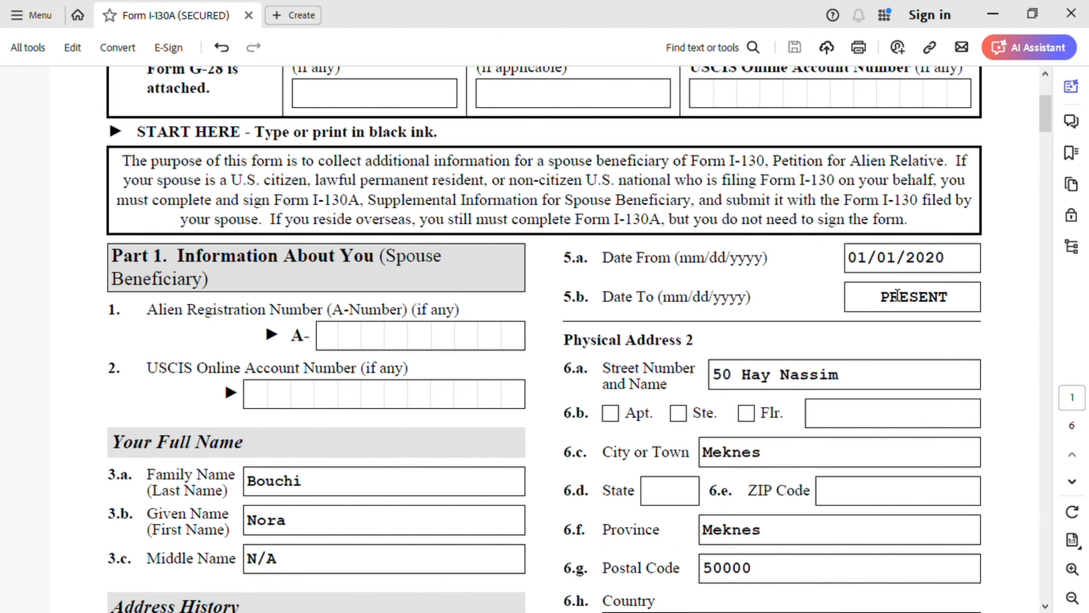
pyautogui.scroll(-7, 872, 306)
pyautogui.scroll(-12, 821, 319)
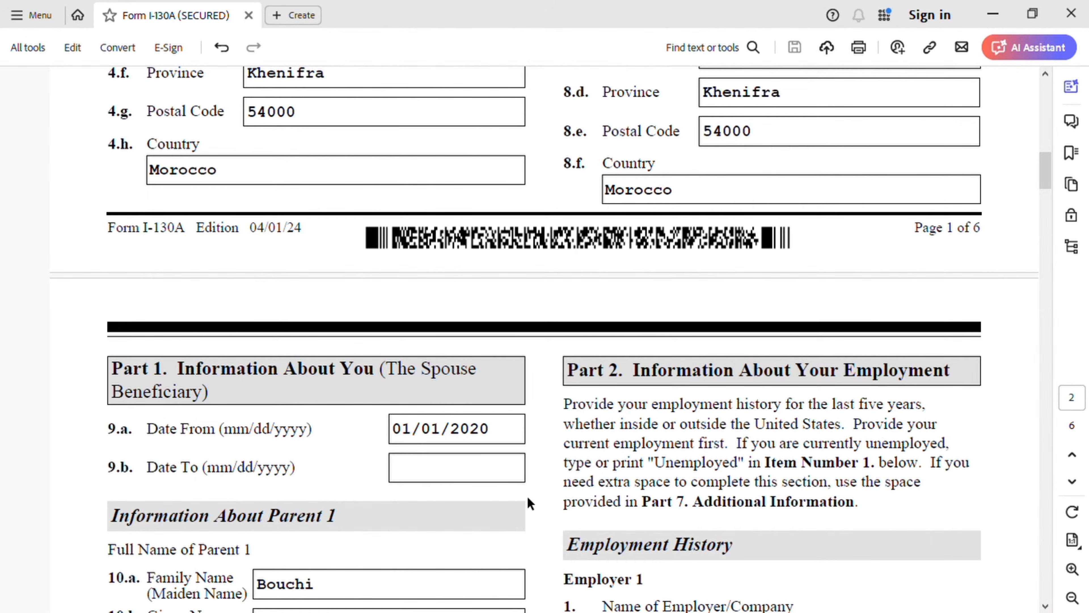
# Step: Review the Parent 1 and Parent 2 sections on page 2, covering names, dates of birth, sex, and places of birth and residence
pyautogui.scroll(-5, 466, 461)
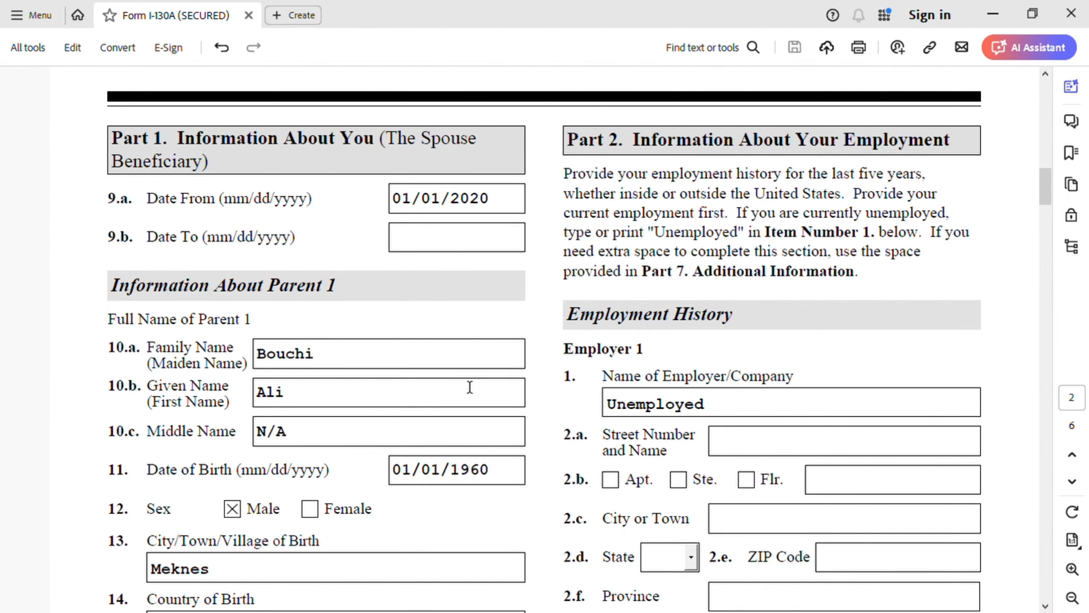
pyautogui.scroll(-1, 470, 387)
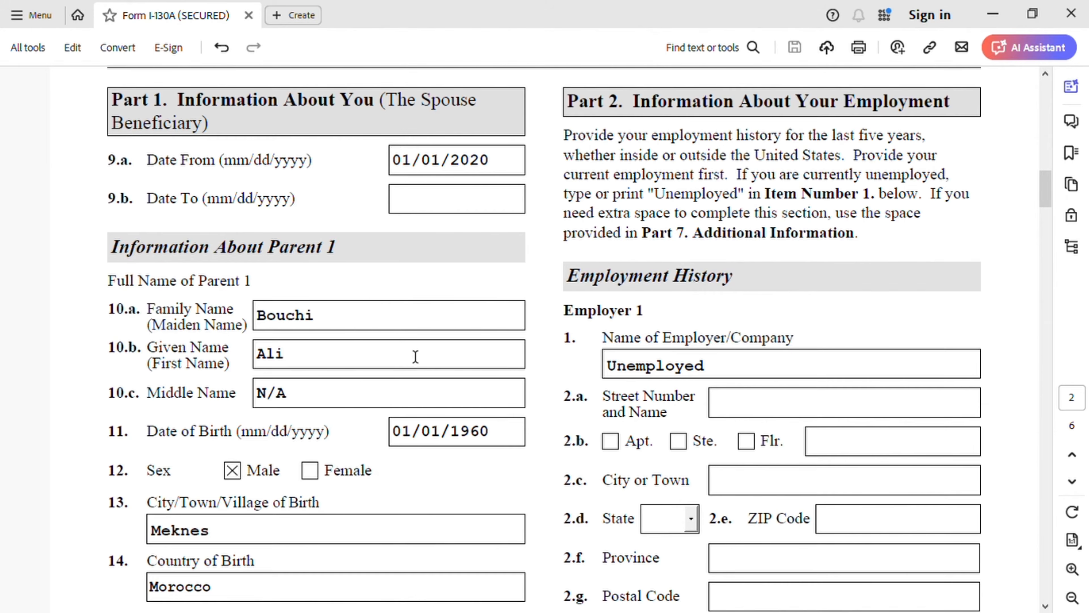
pyautogui.scroll(-2, 440, 334)
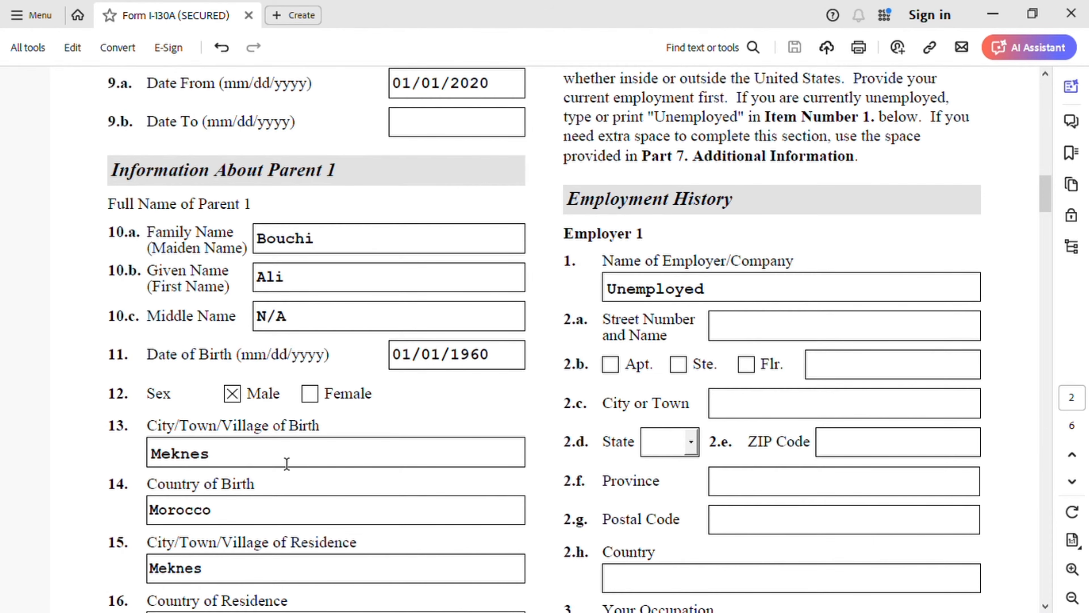
pyautogui.scroll(-2, 287, 462)
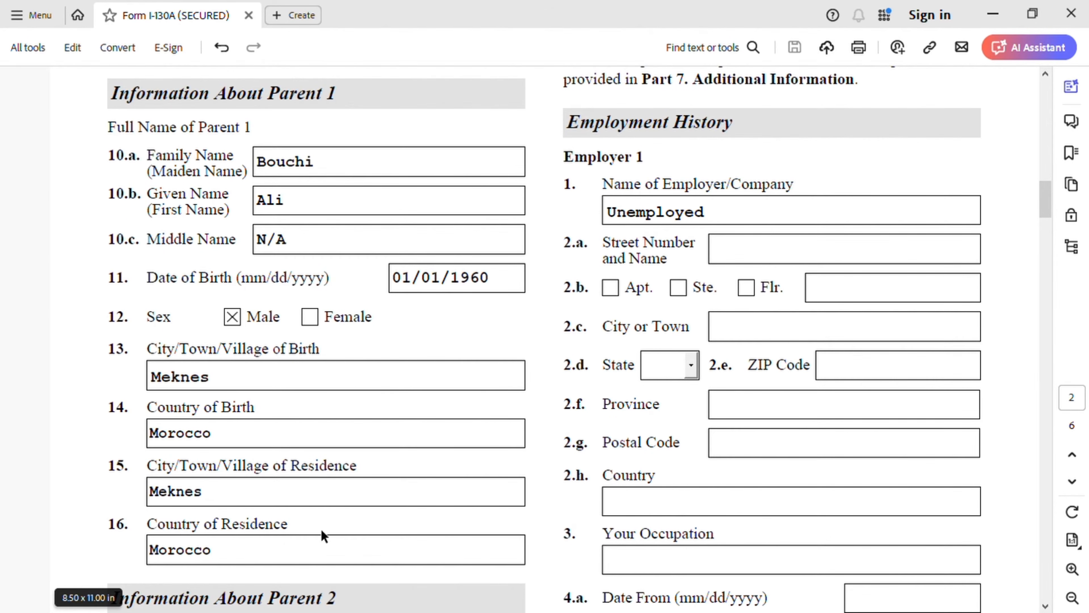
pyautogui.scroll(-5, 444, 524)
pyautogui.scroll(-1, 445, 526)
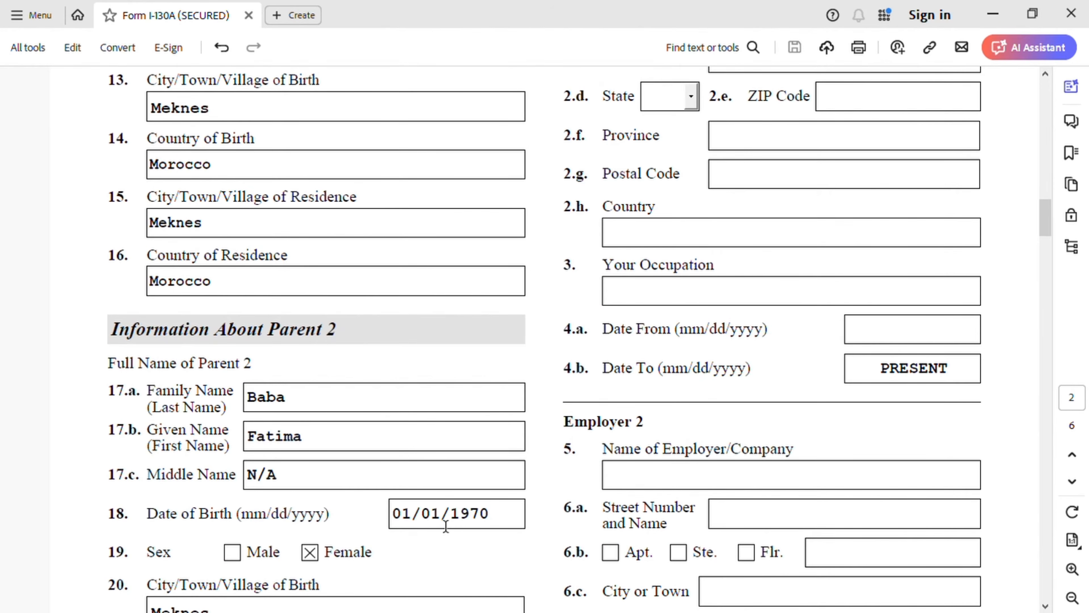
pyautogui.scroll(-2, 446, 524)
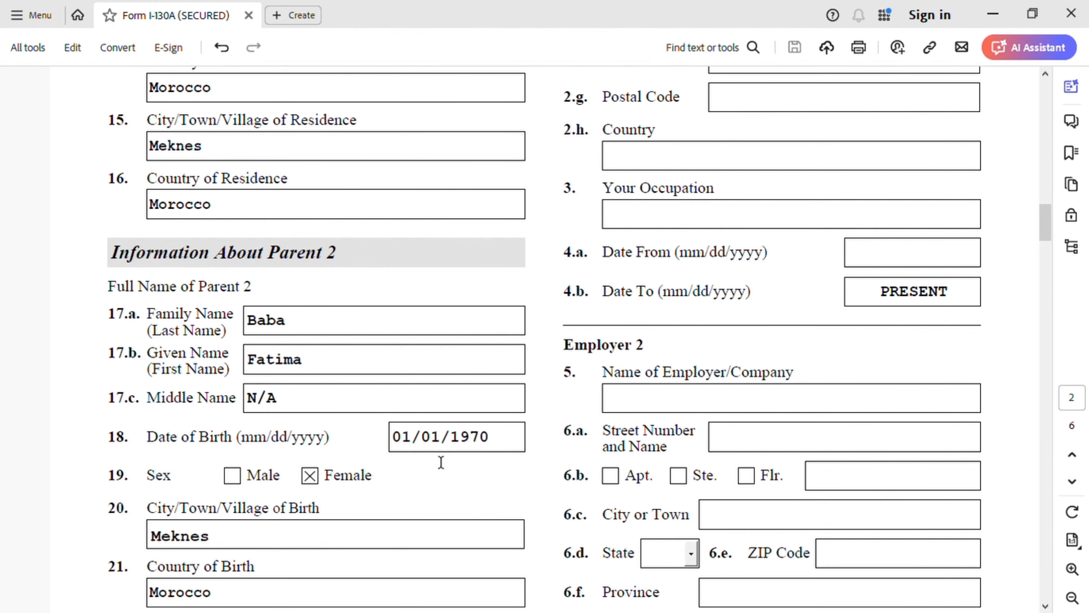
pyautogui.scroll(-1, 457, 464)
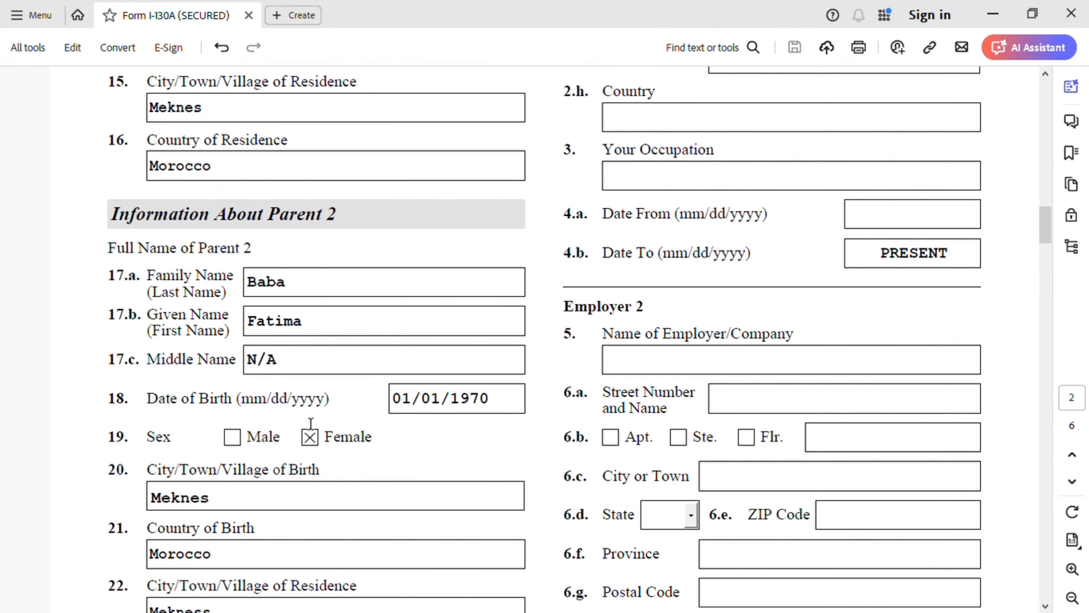
pyautogui.scroll(-3, 385, 471)
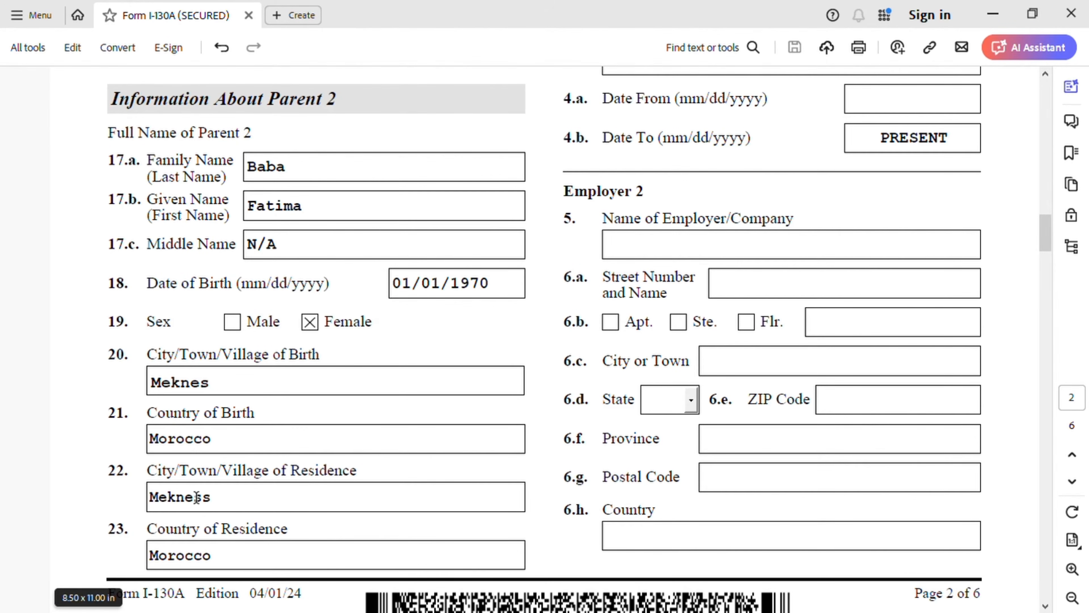
pyautogui.scroll(-1, 197, 498)
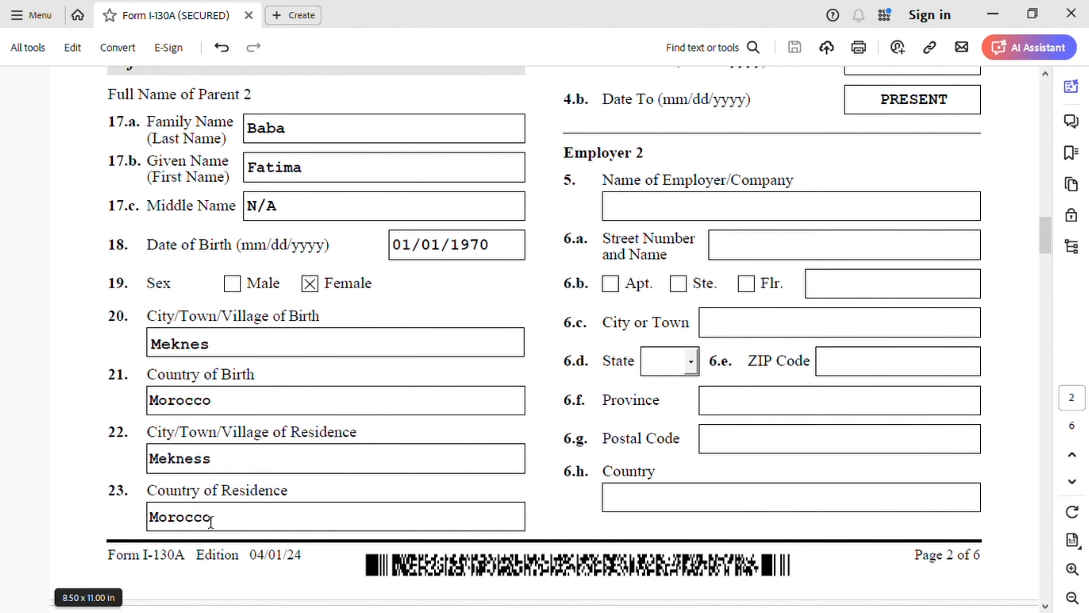
# Step: Examine the employment history in Part 2 and the employment outside the United States section in Part 3
pyautogui.scroll(4, 531, 480)
pyautogui.scroll(14, 531, 481)
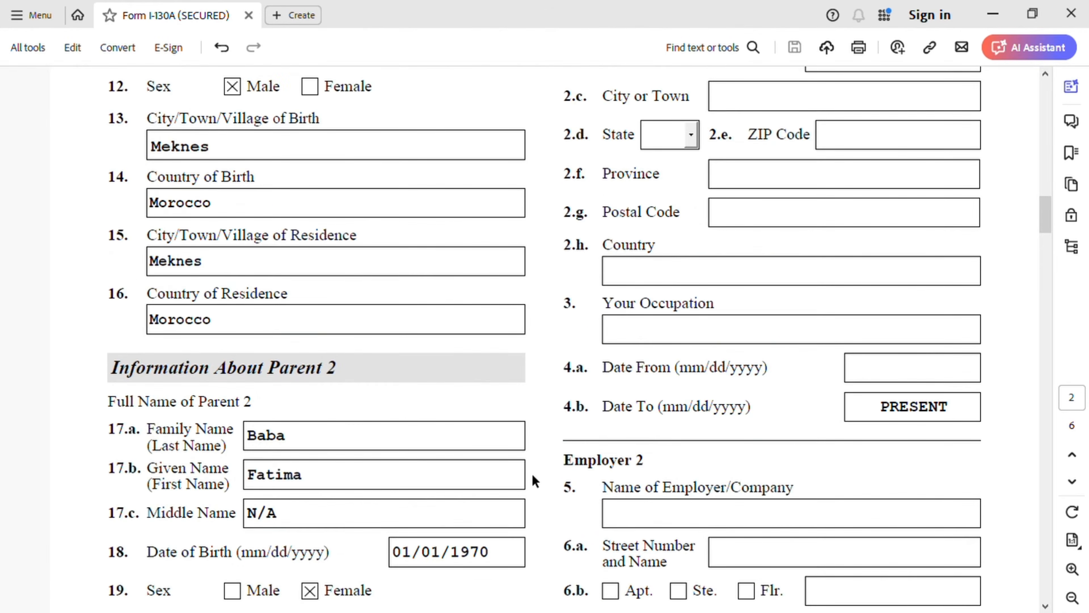
pyautogui.scroll(1, 534, 480)
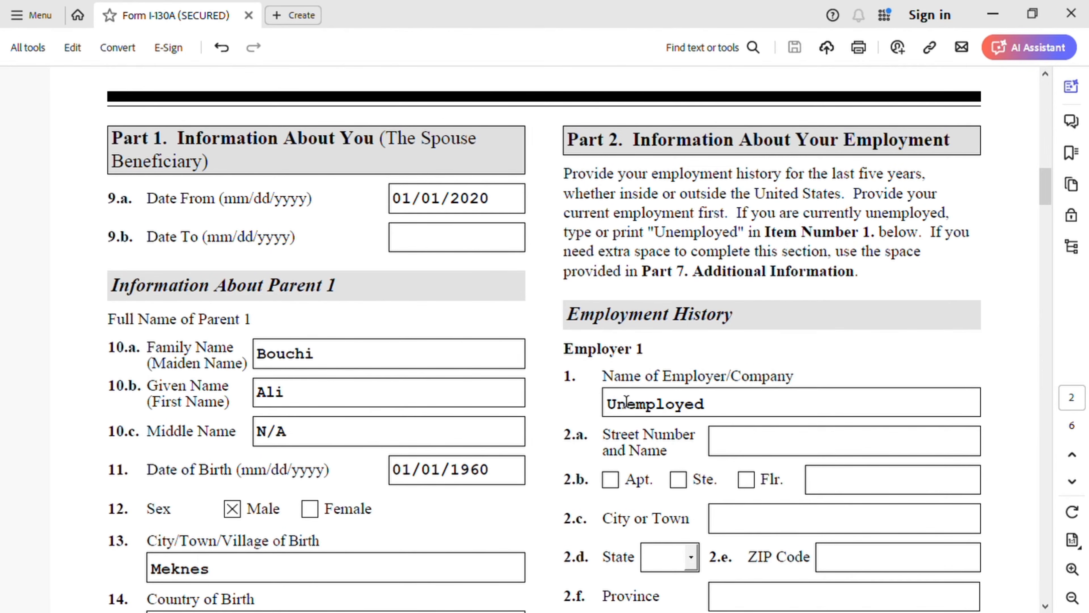
pyautogui.scroll(-5, 764, 424)
pyautogui.scroll(-6, 784, 430)
pyautogui.scroll(-3, 784, 430)
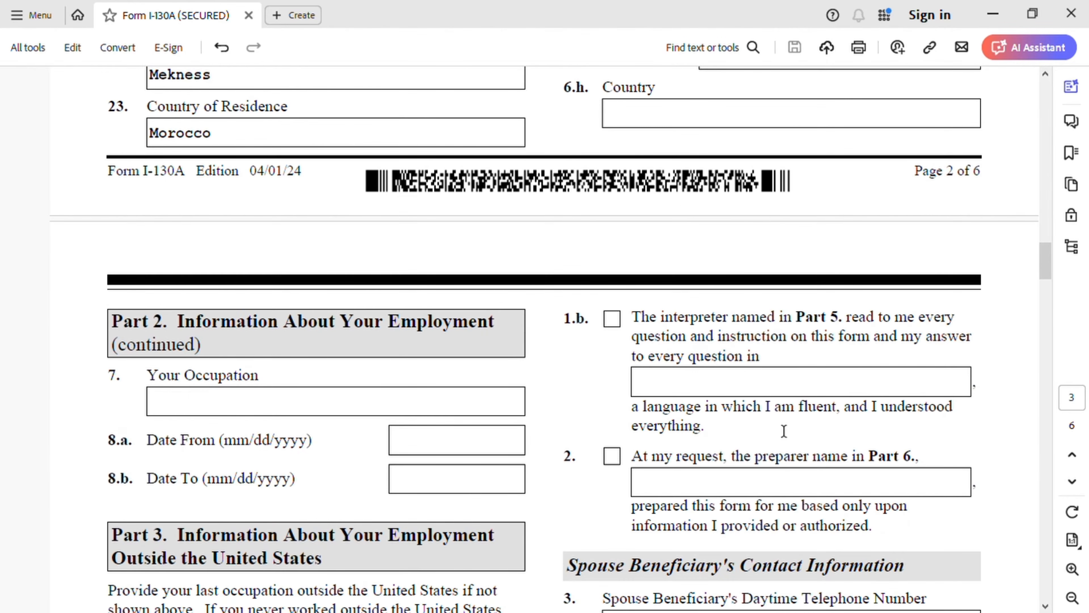
pyautogui.scroll(-1, 784, 431)
pyautogui.scroll(-2, 426, 401)
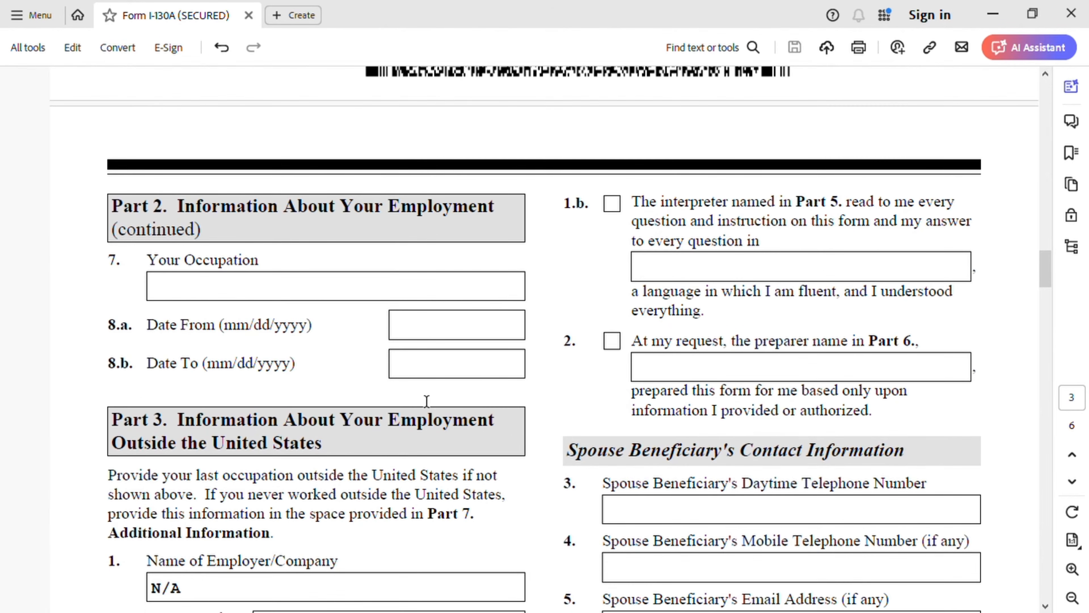
pyautogui.scroll(-6, 435, 400)
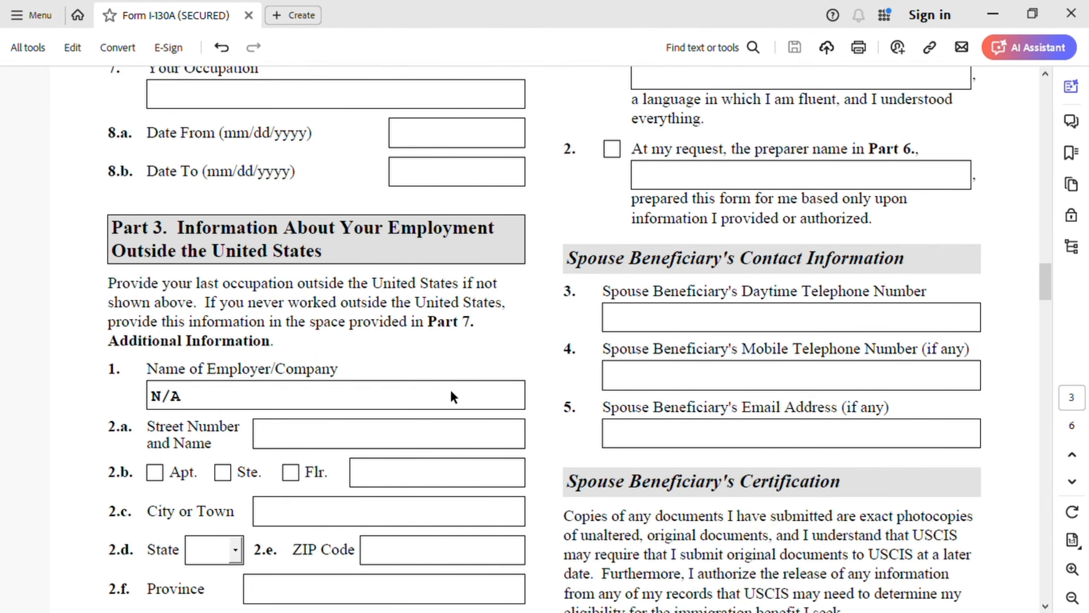
pyautogui.scroll(-1, 454, 396)
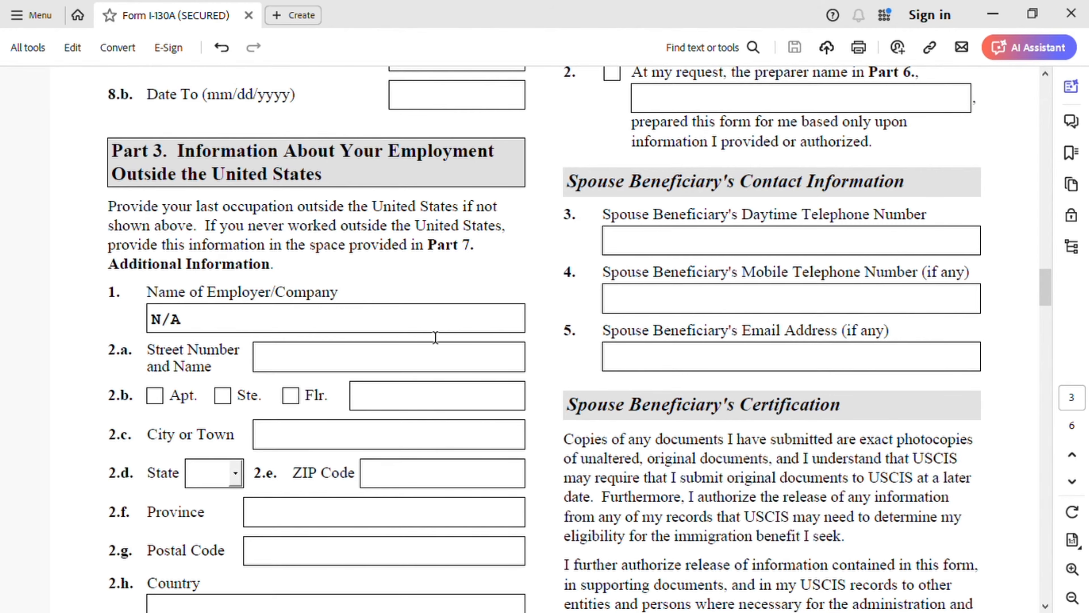
# Step: Check the Part 7 Additional Information entry on page 6 that explains the spouse beneficiary's employment answer
pyautogui.scroll(-20, 414, 304)
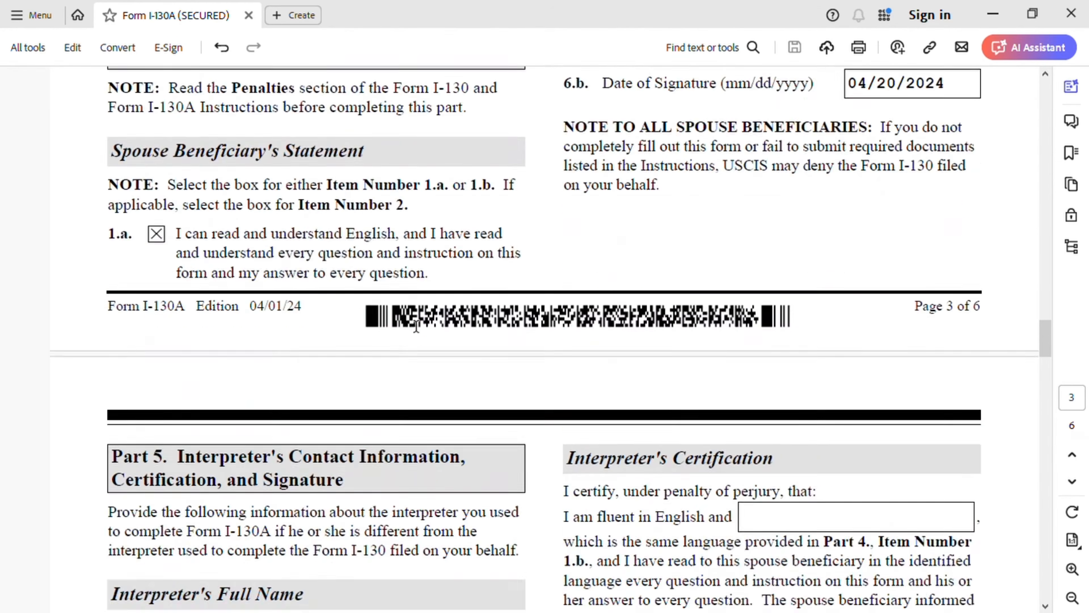
pyautogui.scroll(-20, 426, 326)
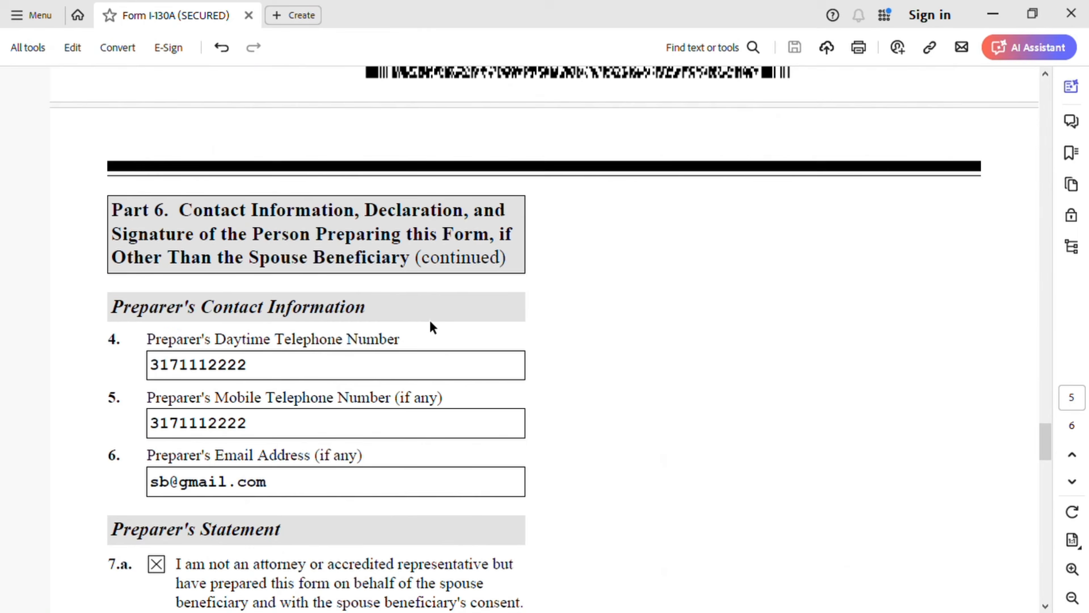
pyautogui.scroll(-20, 429, 319)
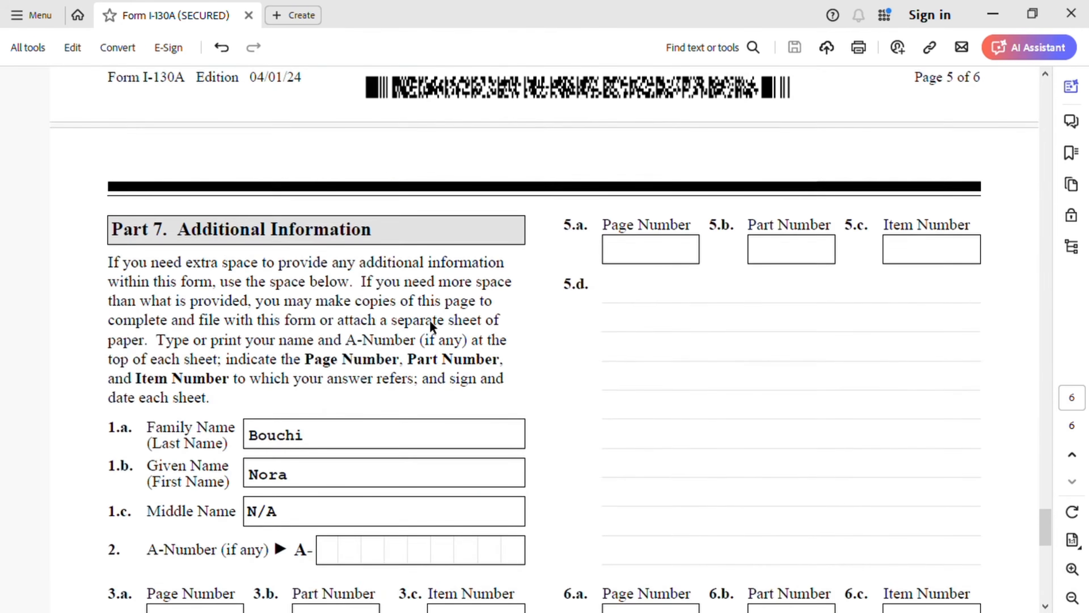
pyautogui.scroll(-5, 353, 339)
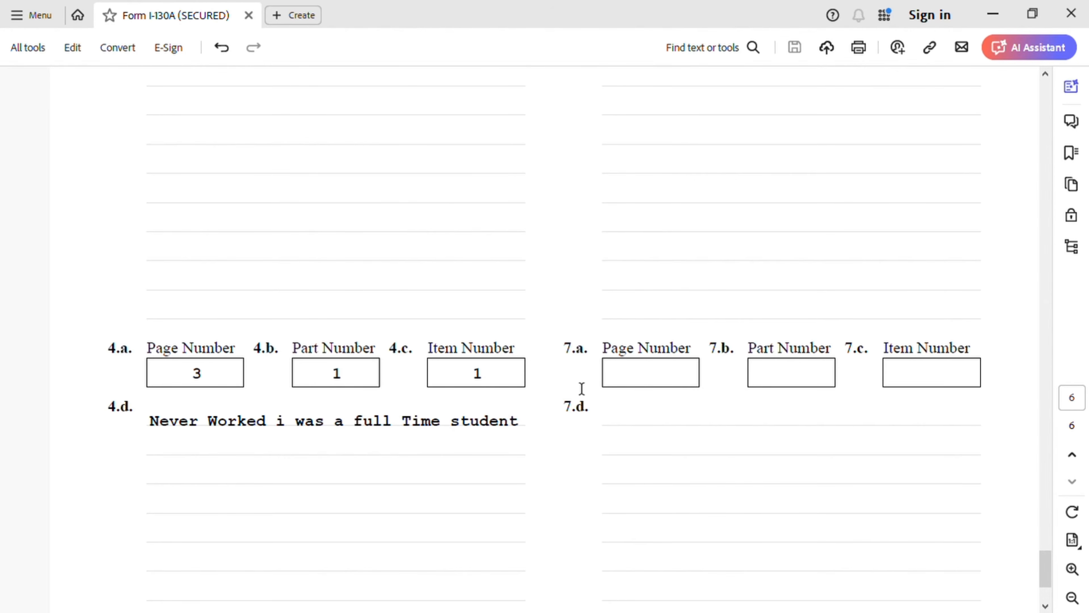
# Step: Recheck the employment sections on pages 2 and 3, and set the item 4.b Part Number in Part 7 on page 6 to 3
pyautogui.scroll(3, 479, 397)
pyautogui.scroll(20, 479, 397)
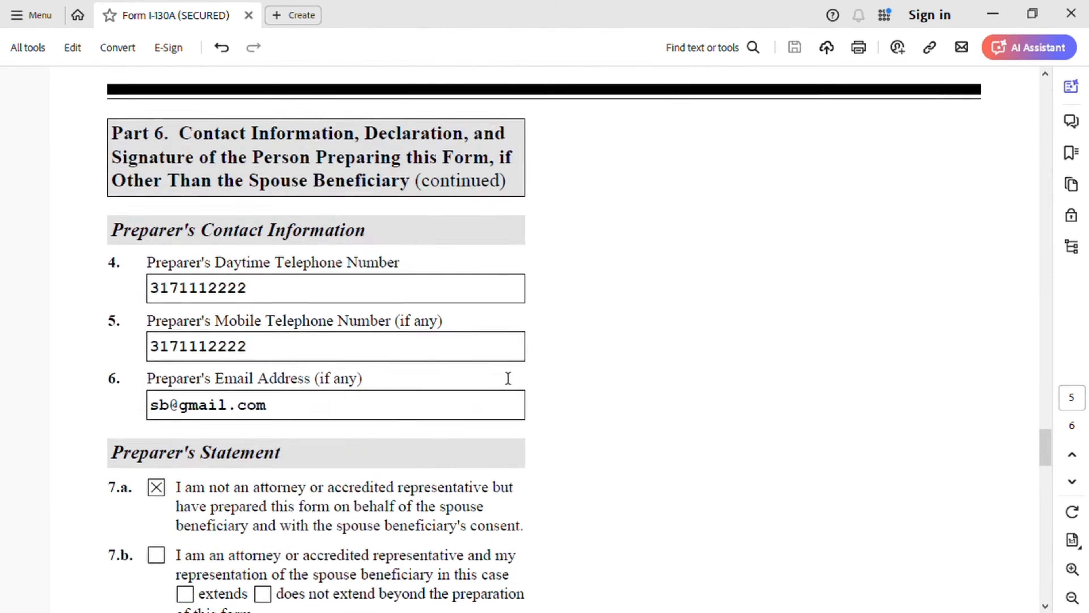
pyautogui.scroll(20, 507, 378)
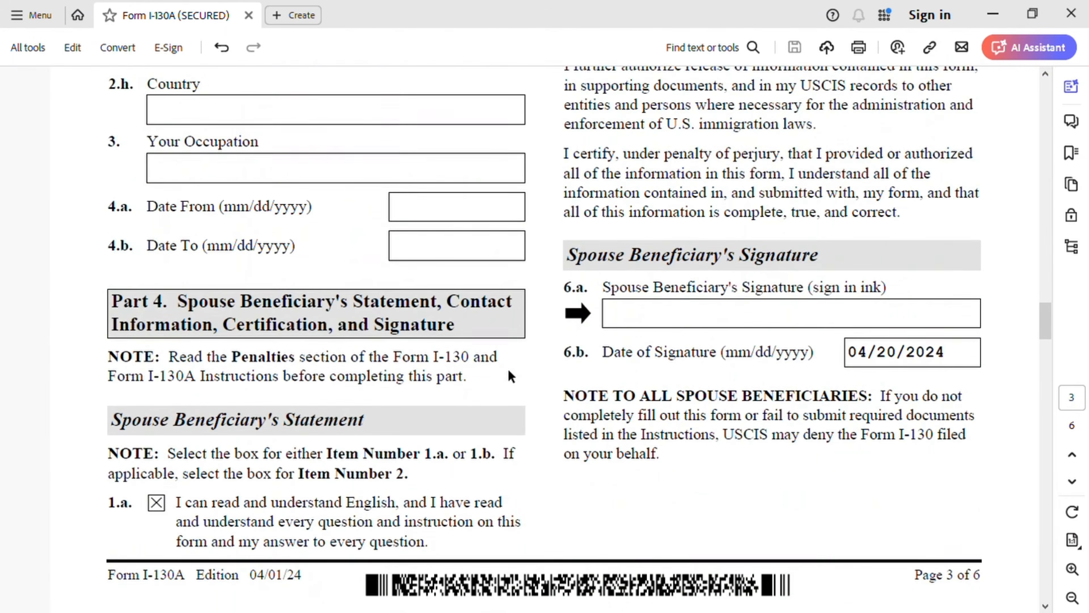
pyautogui.scroll(20, 511, 375)
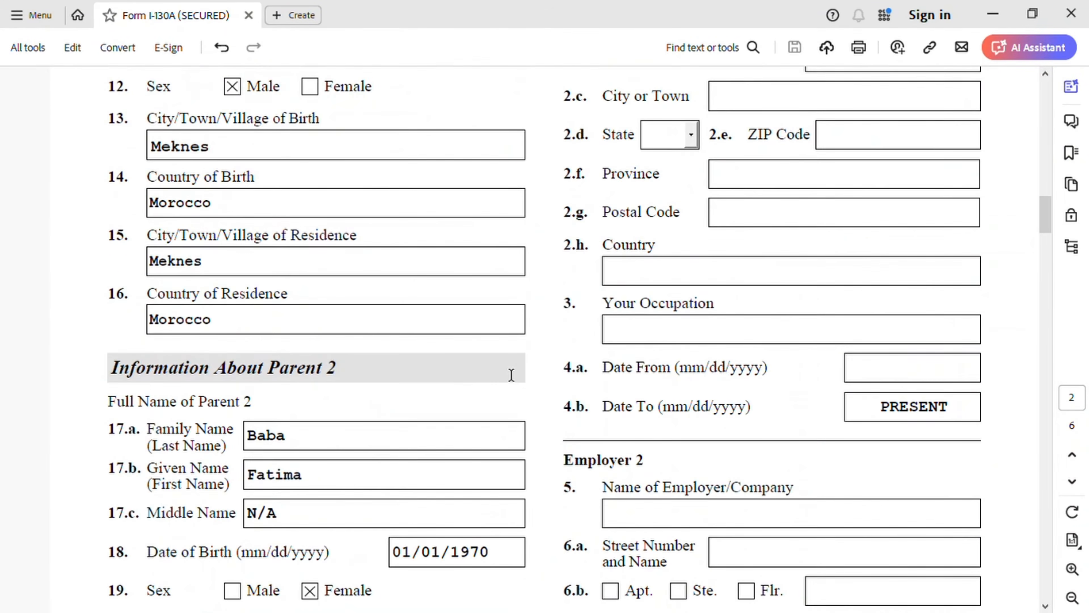
pyautogui.scroll(8, 508, 376)
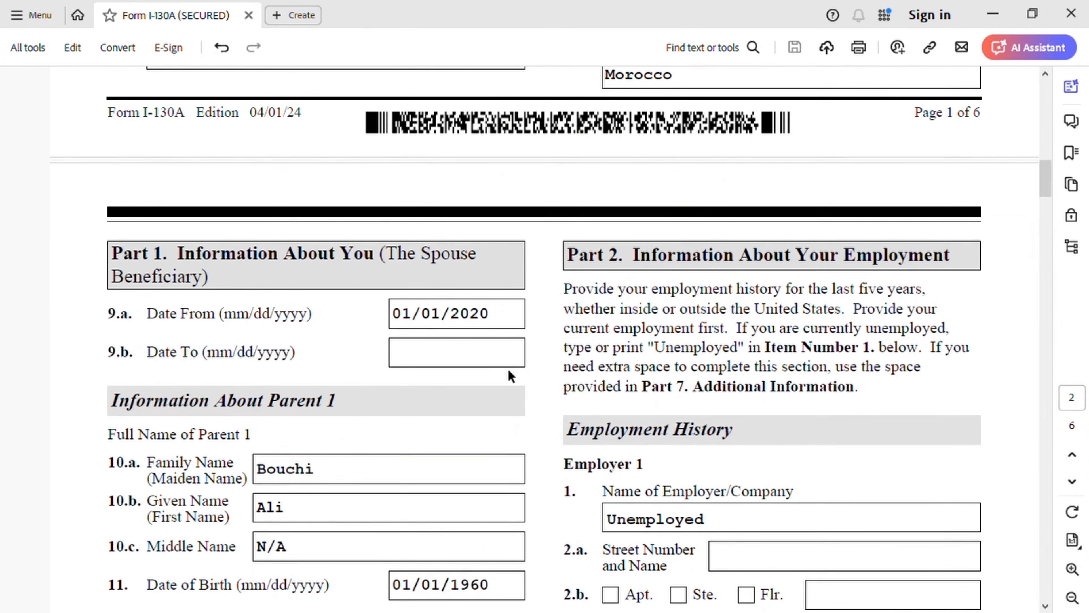
pyautogui.scroll(-8, 656, 410)
pyautogui.scroll(-18, 656, 410)
pyautogui.scroll(-20, 656, 409)
pyautogui.scroll(-20, 656, 408)
pyautogui.scroll(-20, 664, 407)
pyautogui.scroll(-15, 663, 403)
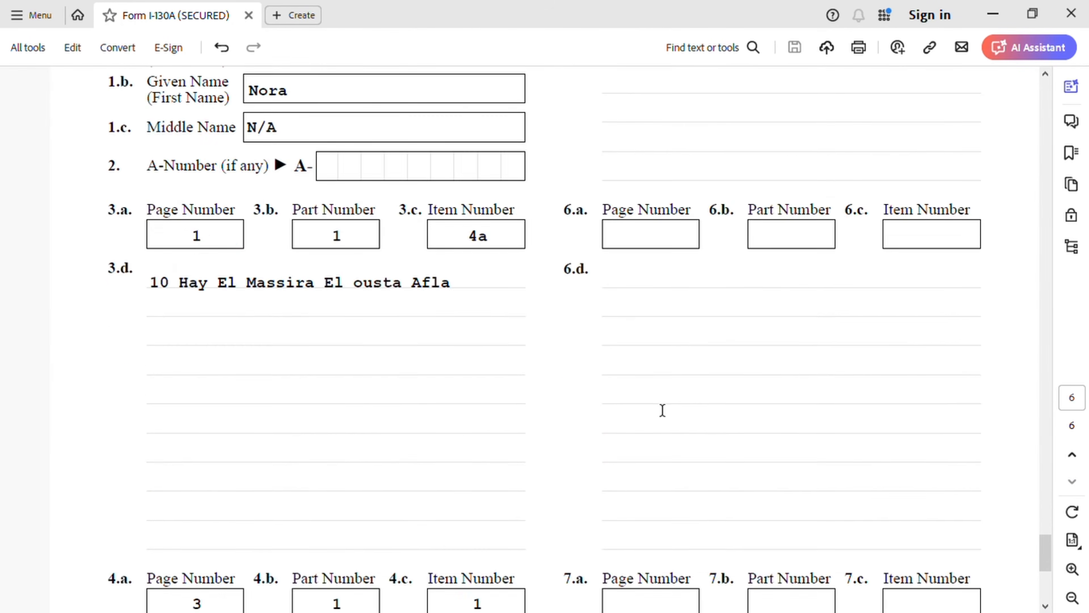
pyautogui.scroll(-3, 663, 410)
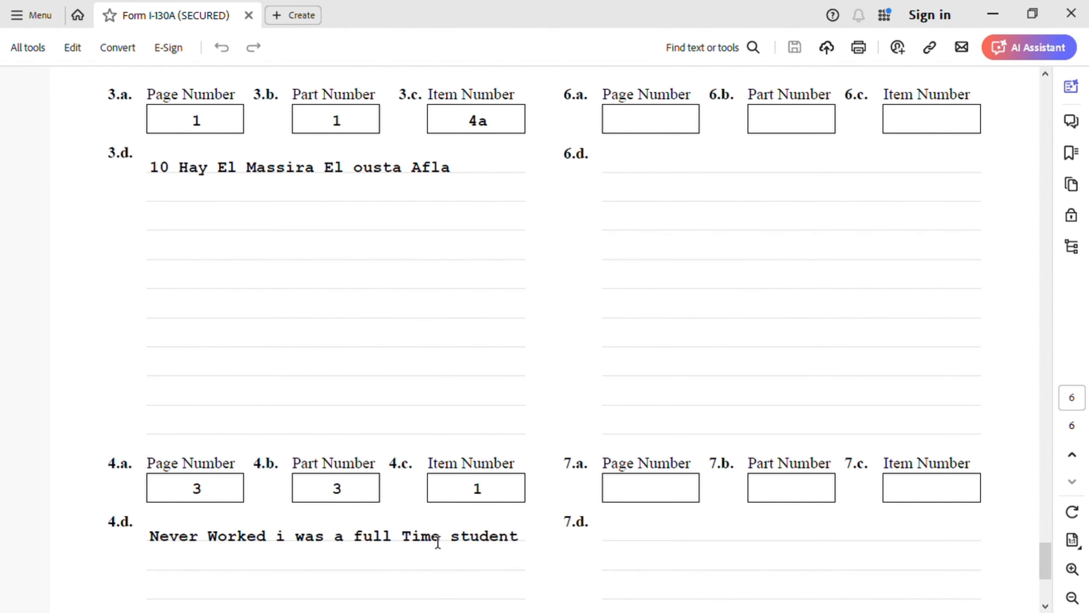
# Step: Review Part 3 and Part 4 on page 3, covering the spouse beneficiary's statement, signature, date, and interpreter and preparer items
pyautogui.scroll(15, 469, 516)
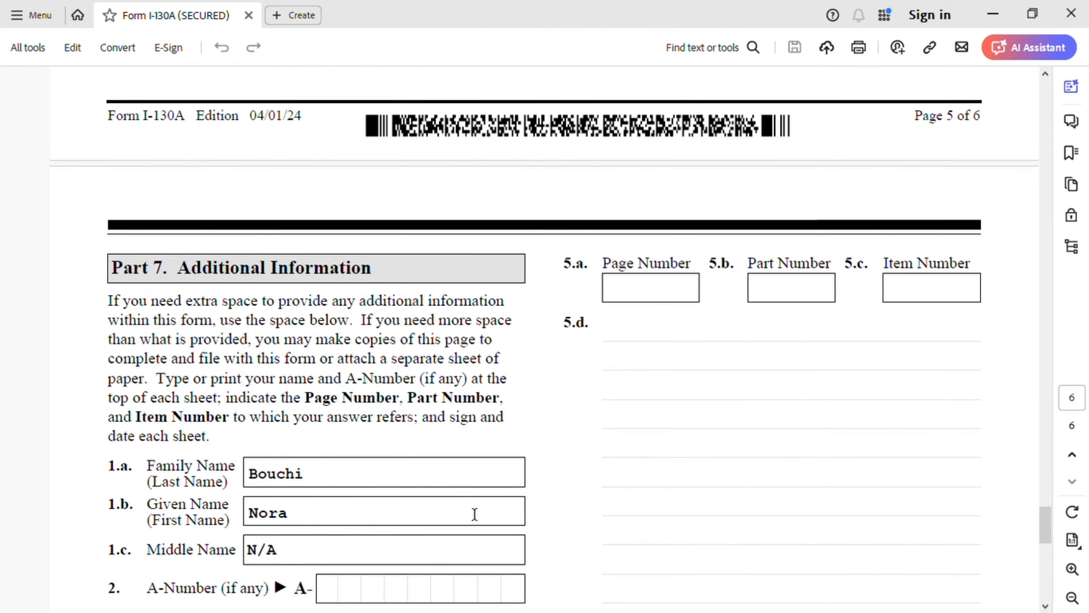
pyautogui.scroll(15, 471, 510)
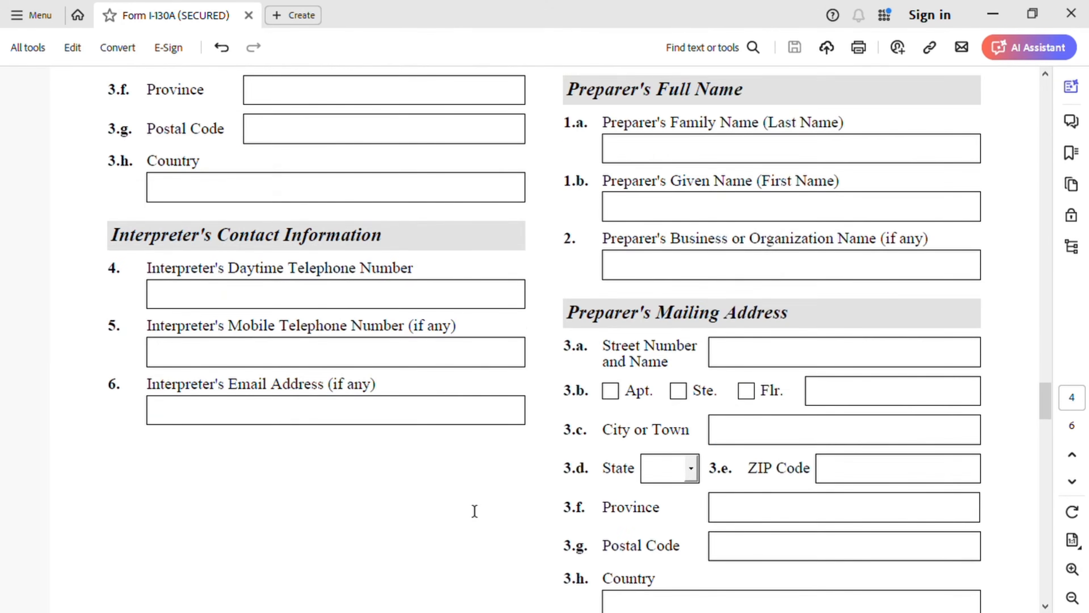
pyautogui.scroll(4, 471, 505)
pyautogui.scroll(15, 474, 512)
pyautogui.scroll(-3, 471, 505)
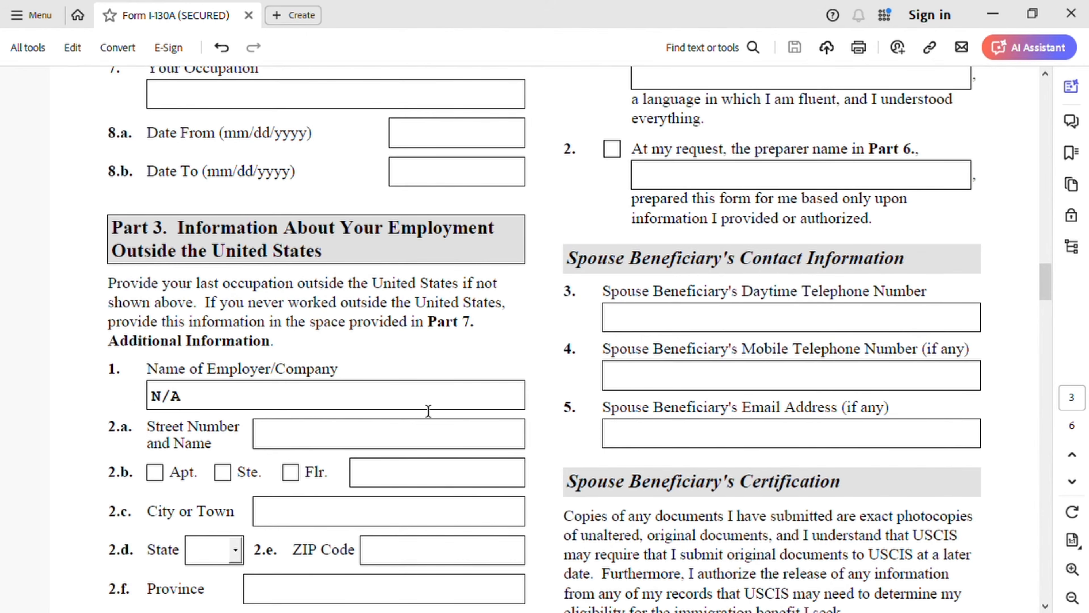
pyautogui.scroll(-9, 438, 398)
pyautogui.scroll(-3, 441, 403)
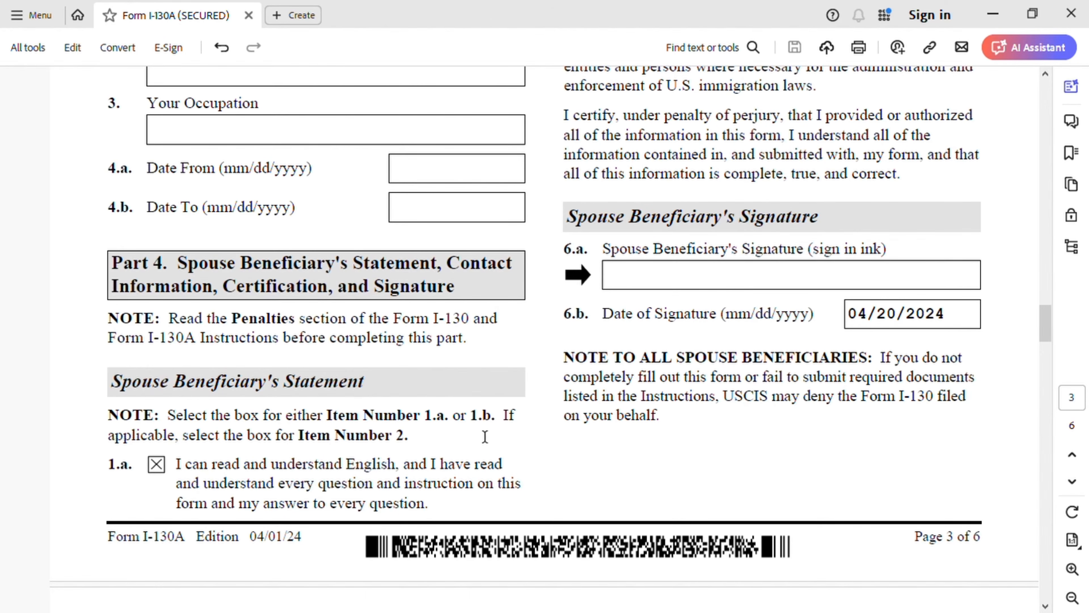
pyautogui.scroll(-3, 448, 434)
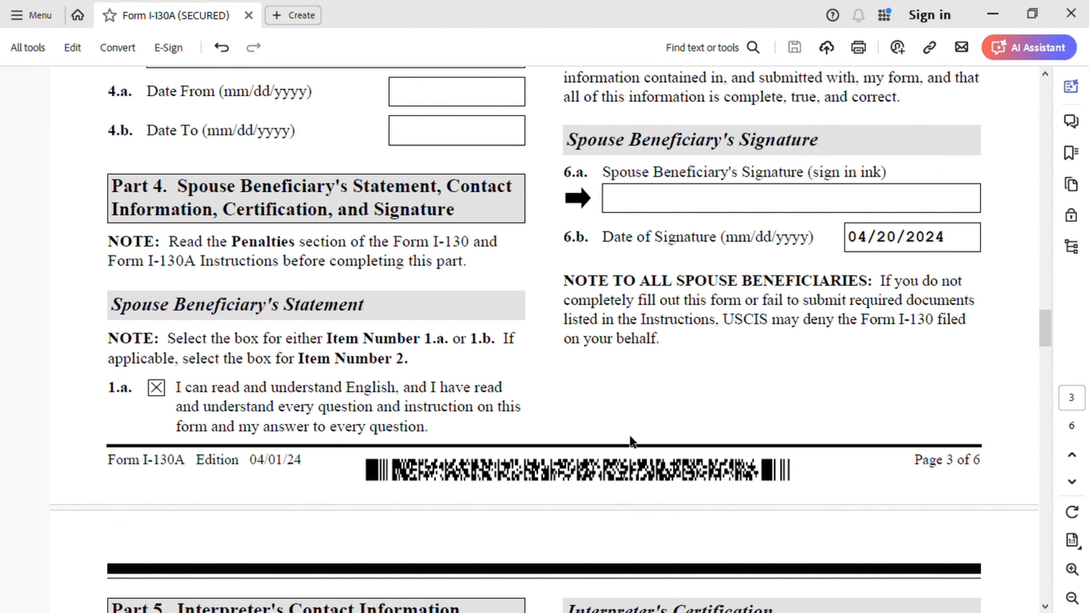
pyautogui.scroll(15, 629, 432)
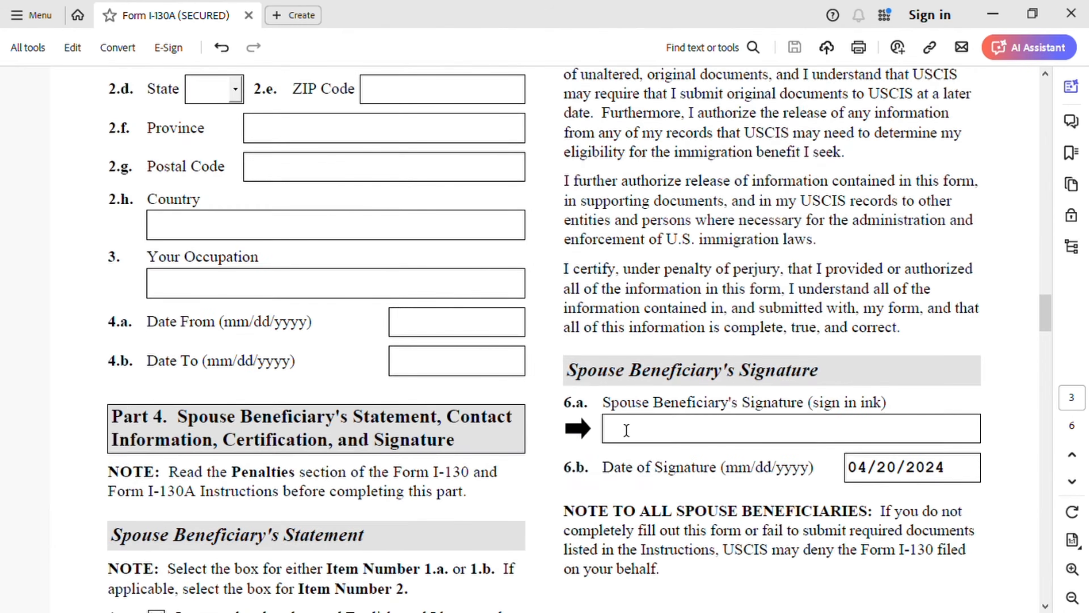
pyautogui.scroll(3, 626, 430)
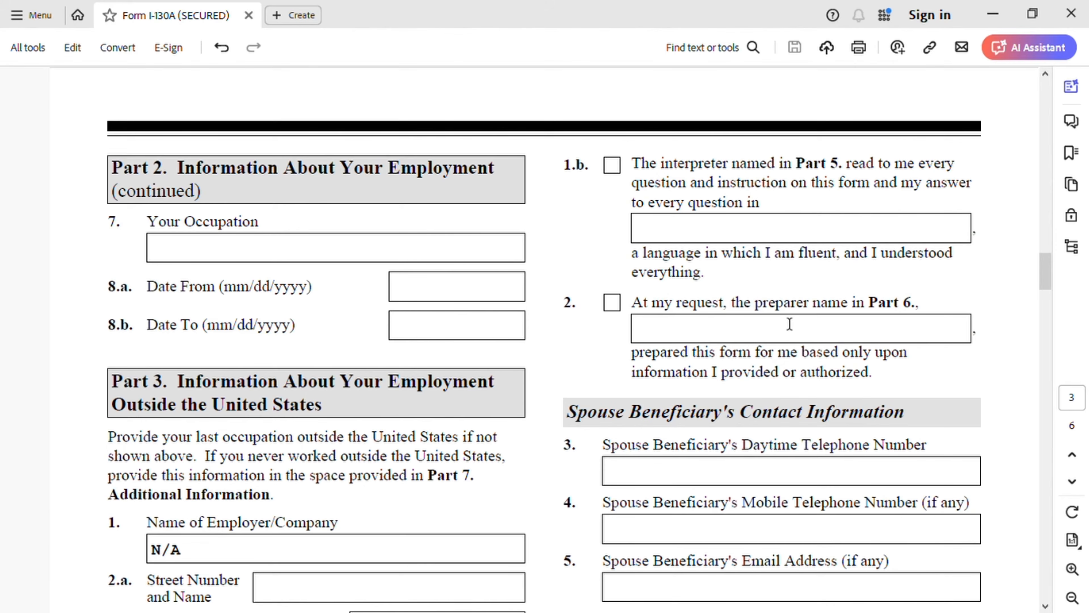
# Step: Fill in the spouse beneficiary's mobile telephone number and email address in items 4 and 5 of the contact information
pyautogui.scroll(-5, 796, 336)
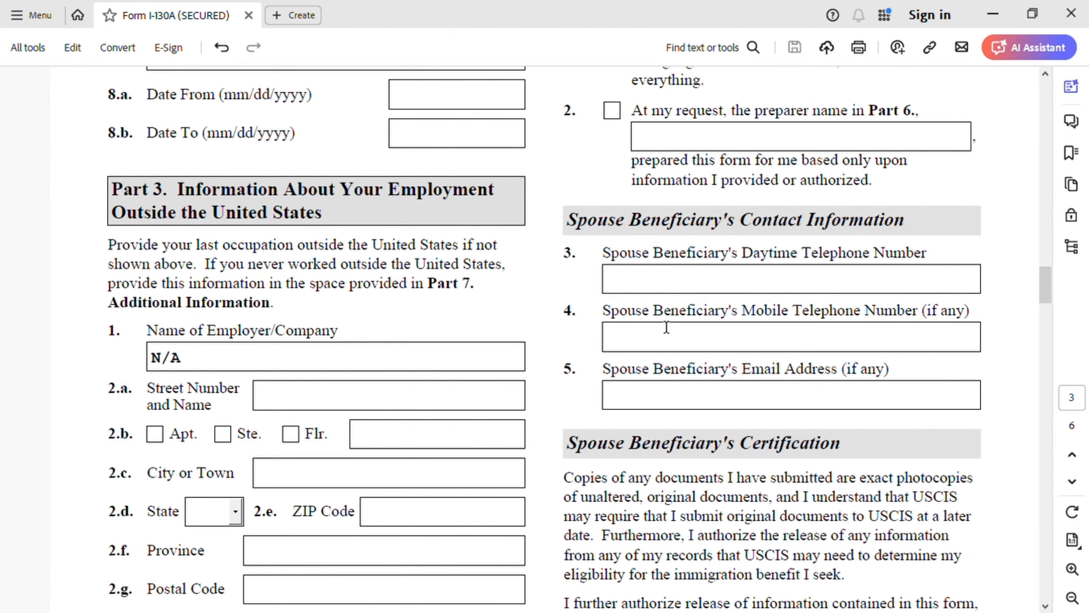
pyautogui.click(669, 351)
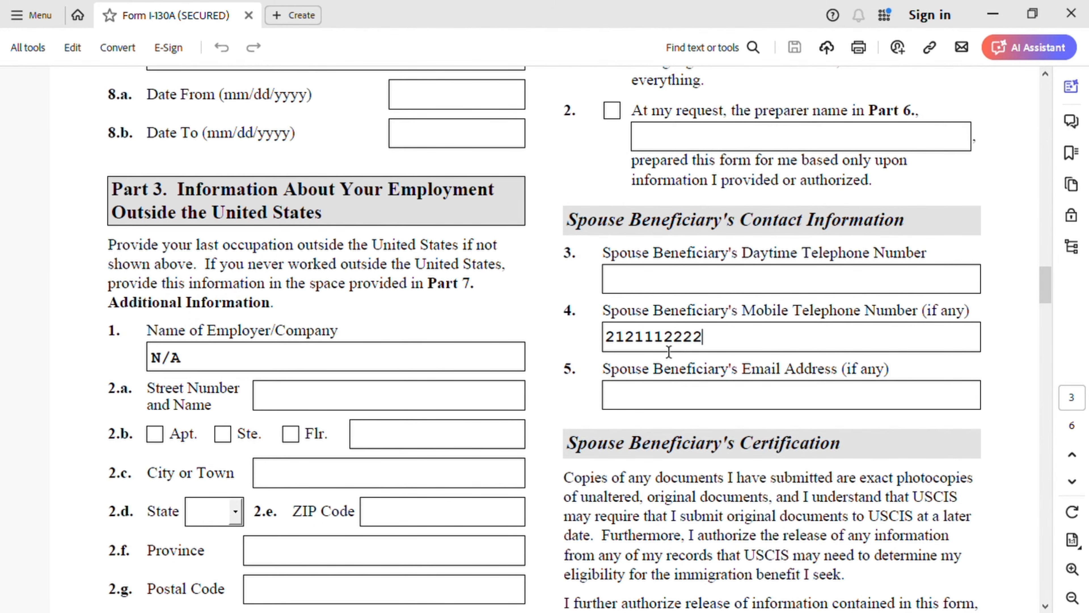
pyautogui.click(682, 404)
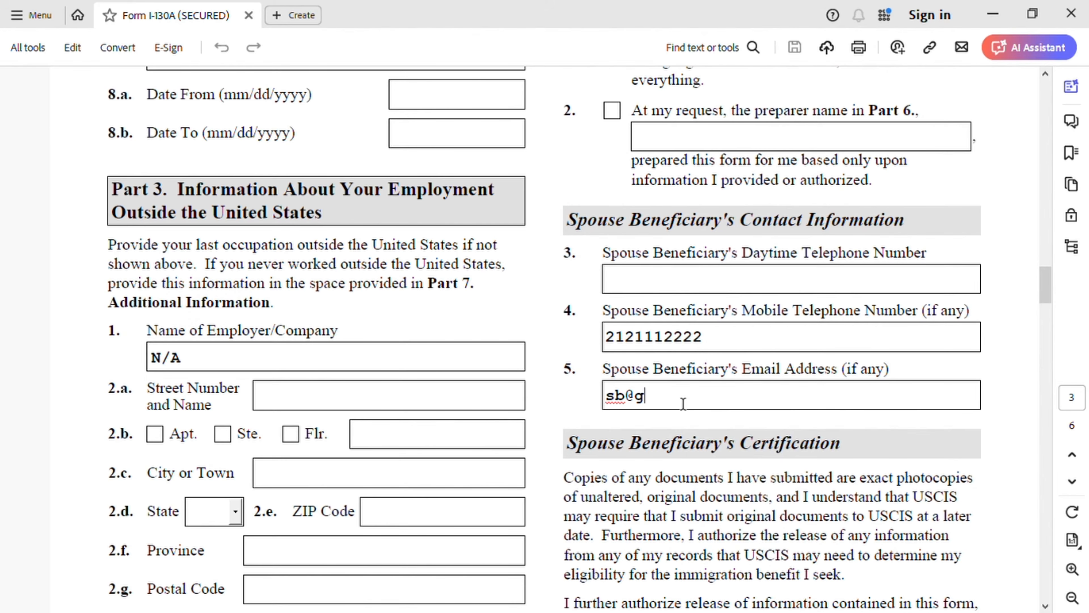
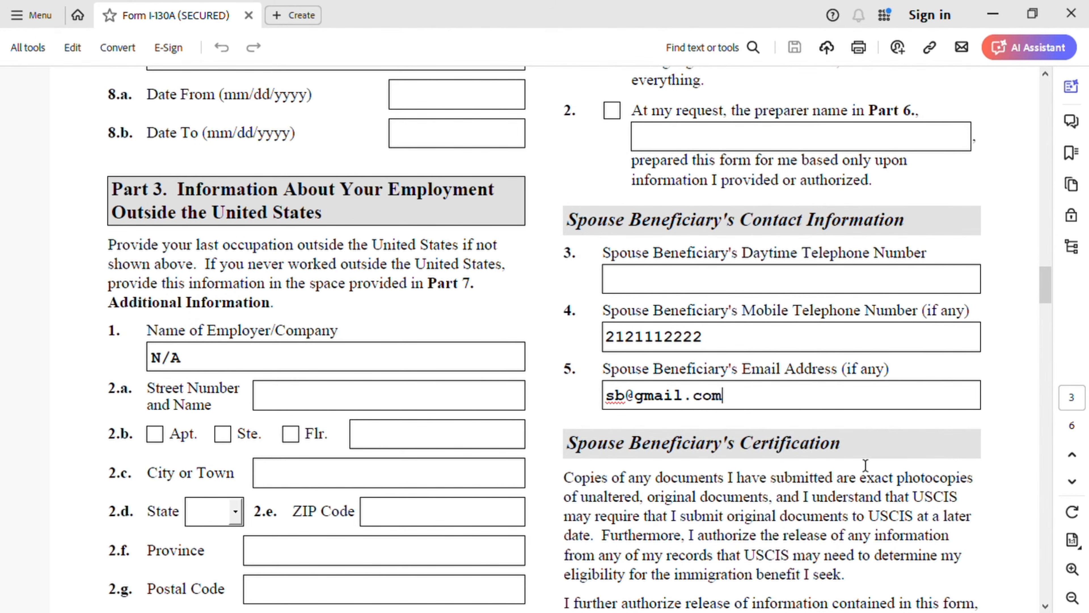
# Step: Clear the item 1.a box in Part 4 that states the spouse beneficiary can read and understand English
pyautogui.scroll(-6, 753, 429)
pyautogui.scroll(-3, 753, 429)
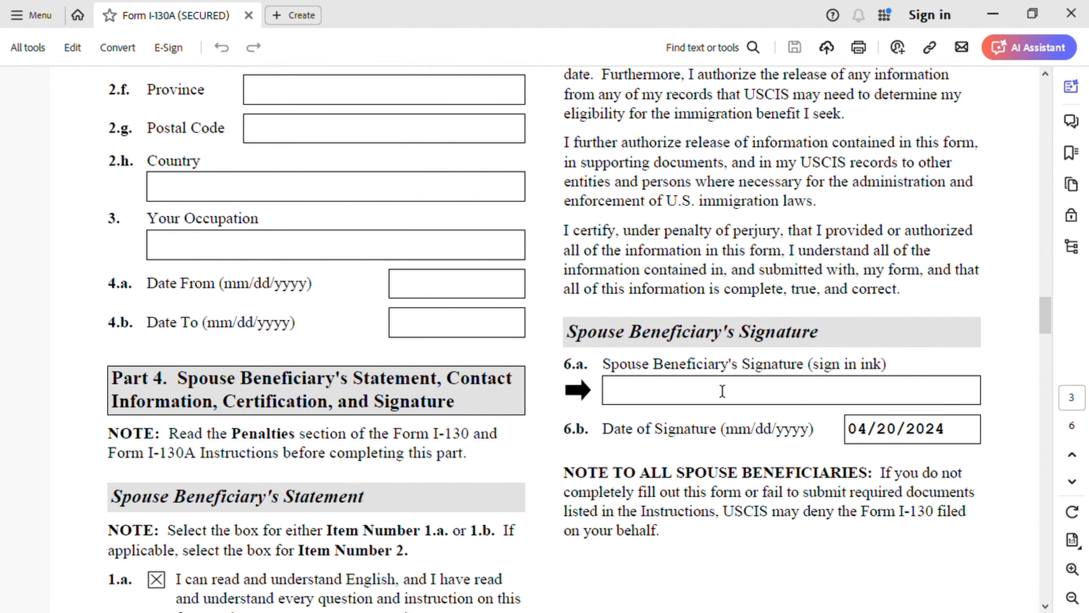
pyautogui.scroll(-5, 695, 408)
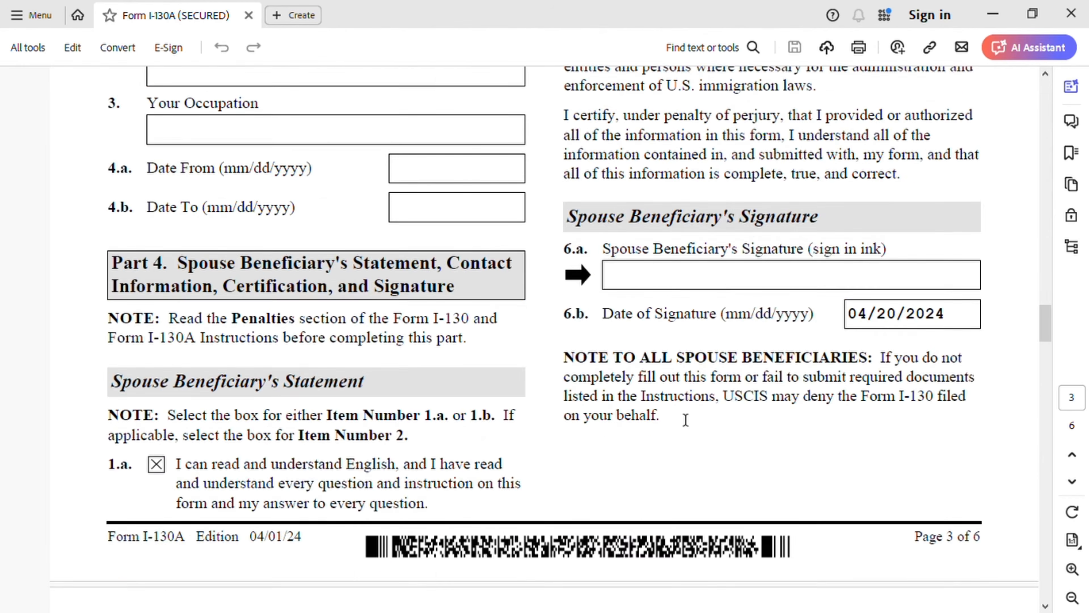
pyautogui.click(167, 361)
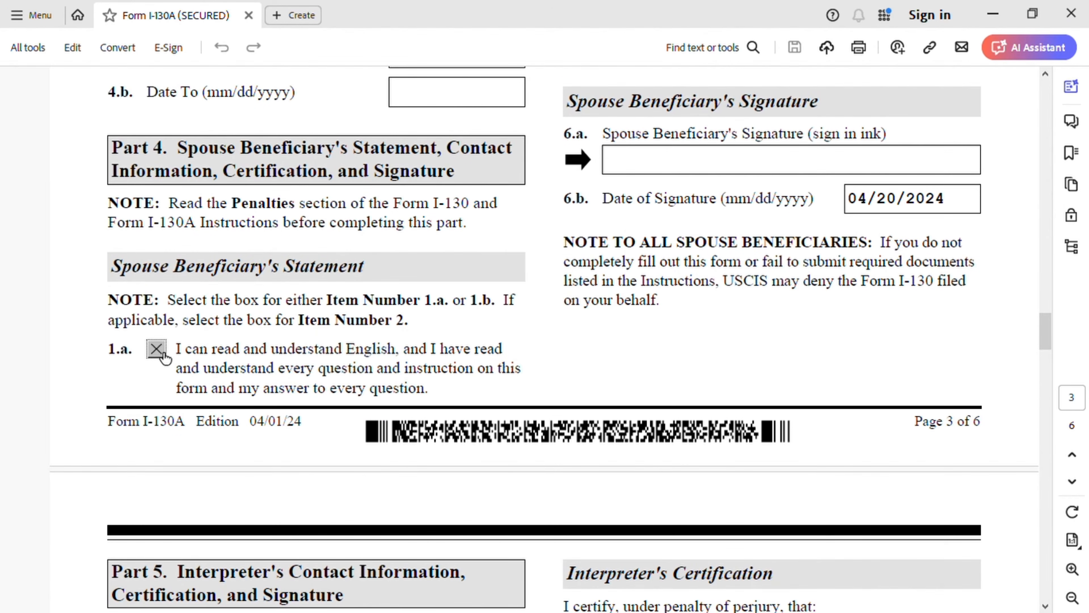
pyautogui.scroll(-2, 409, 380)
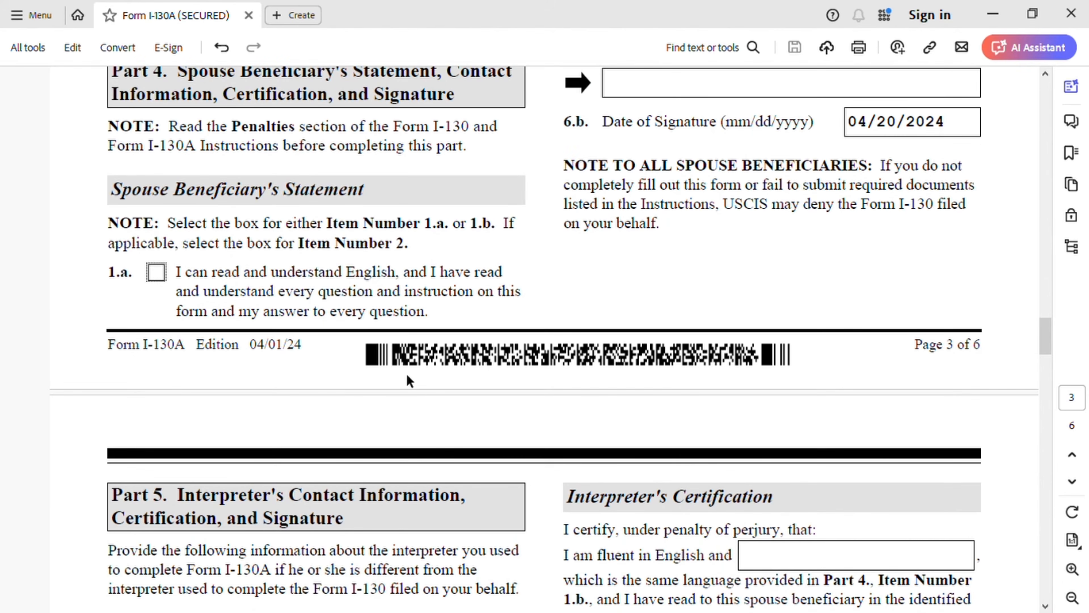
pyautogui.scroll(-2, 407, 374)
# Step: Check the item 2 box for a preparer in Part 4 and enter the preparer's full name
pyautogui.scroll(16, 546, 369)
pyautogui.scroll(4, 568, 371)
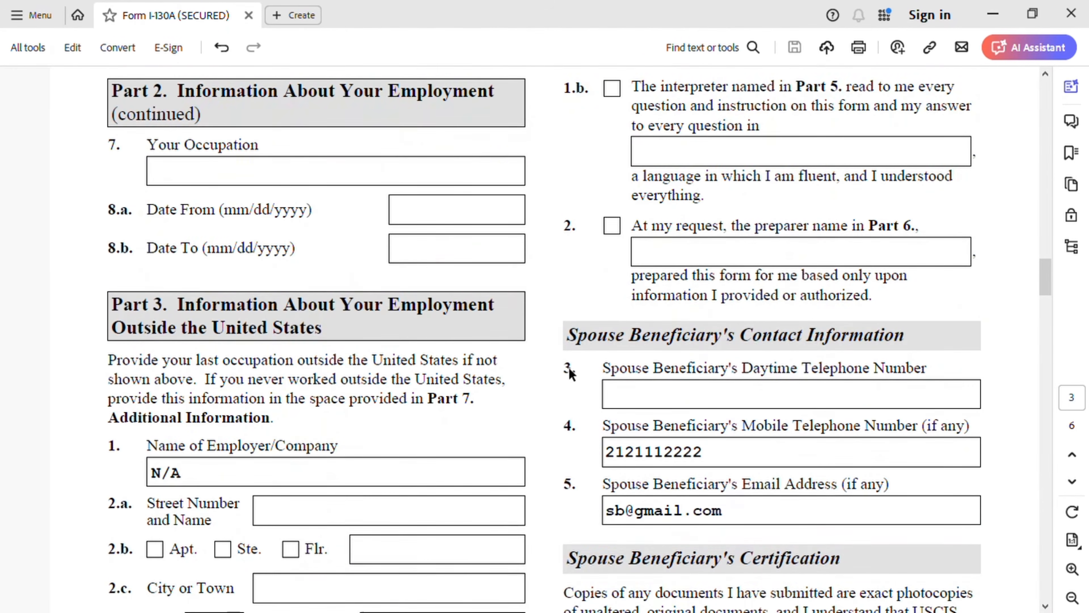
pyautogui.scroll(1, 642, 288)
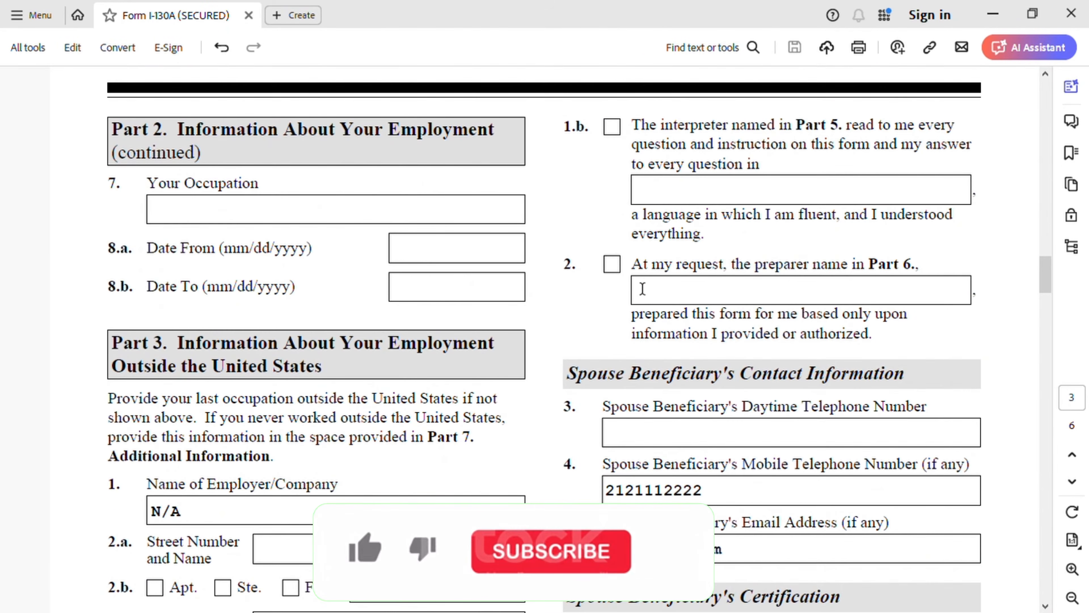
pyautogui.click(611, 264)
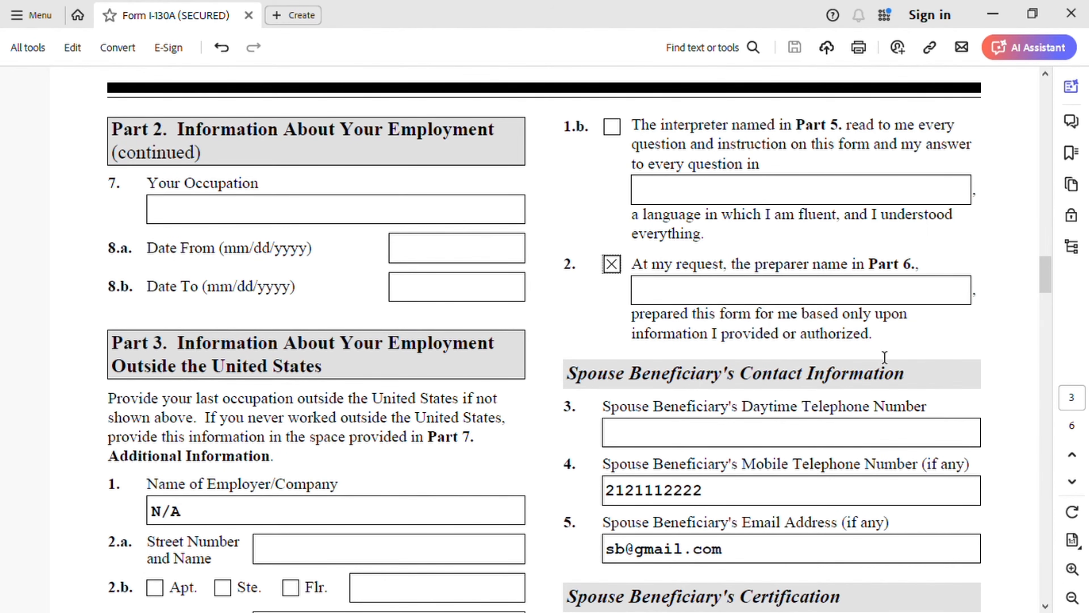
pyautogui.click(733, 296)
pyautogui.write('Si')
pyautogui.press('BackSpace')
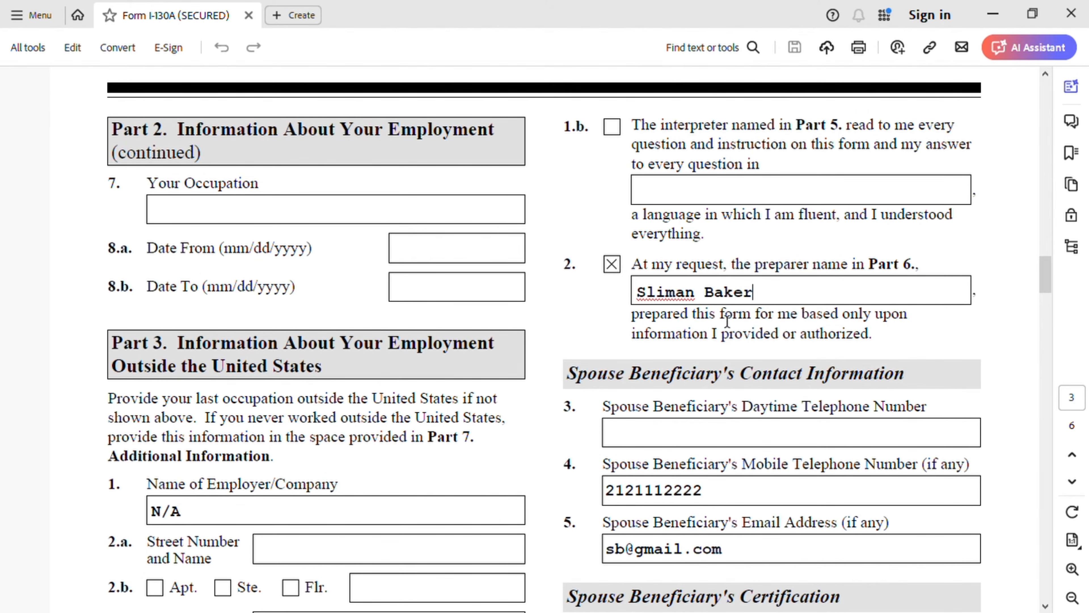
# Step: Review the spouse beneficiary's contact, certification and signature sections on page 3 and the Part 5 interpreter section on page 4
pyautogui.scroll(-1, 778, 369)
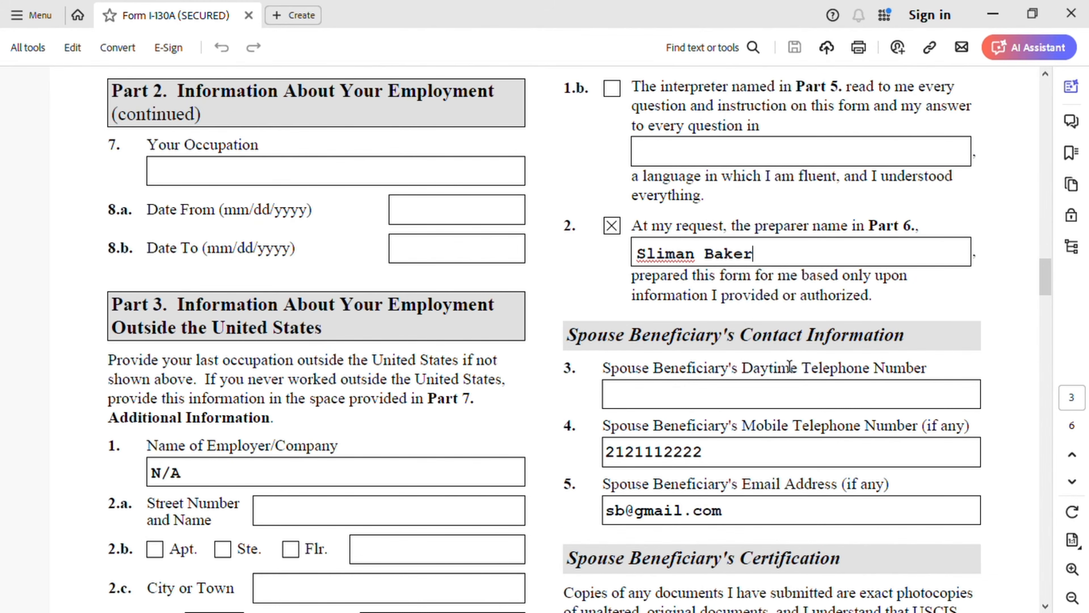
pyautogui.scroll(-5, 825, 355)
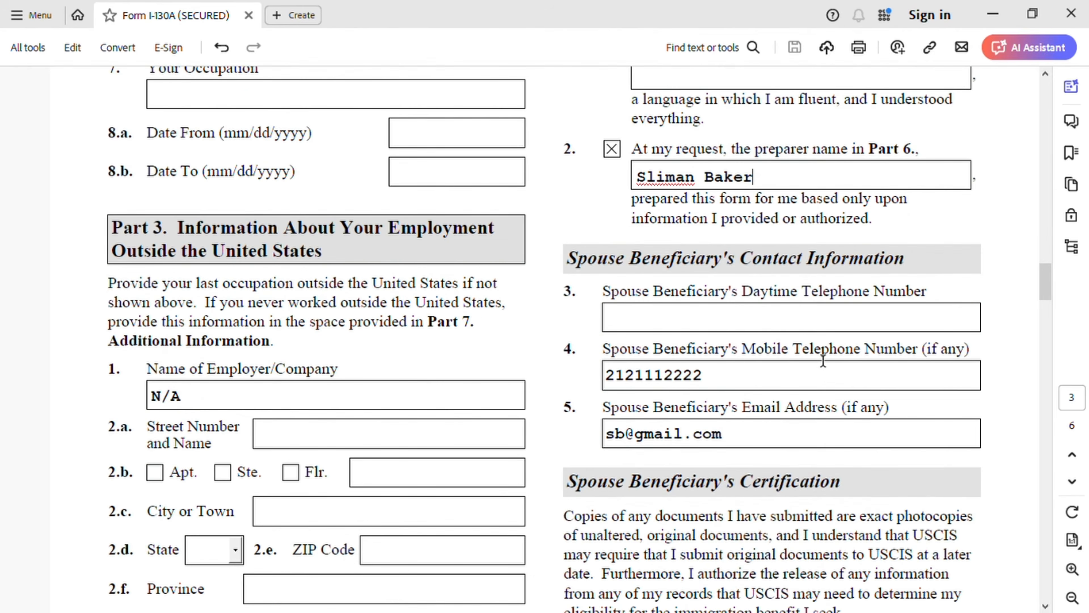
pyautogui.scroll(-11, 790, 351)
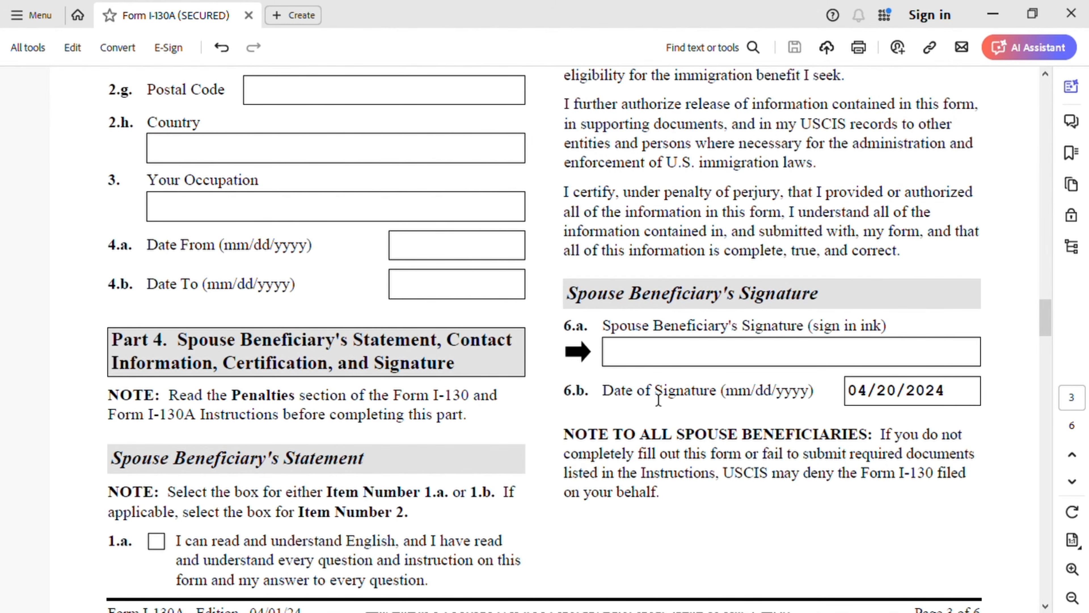
pyautogui.scroll(-10, 660, 404)
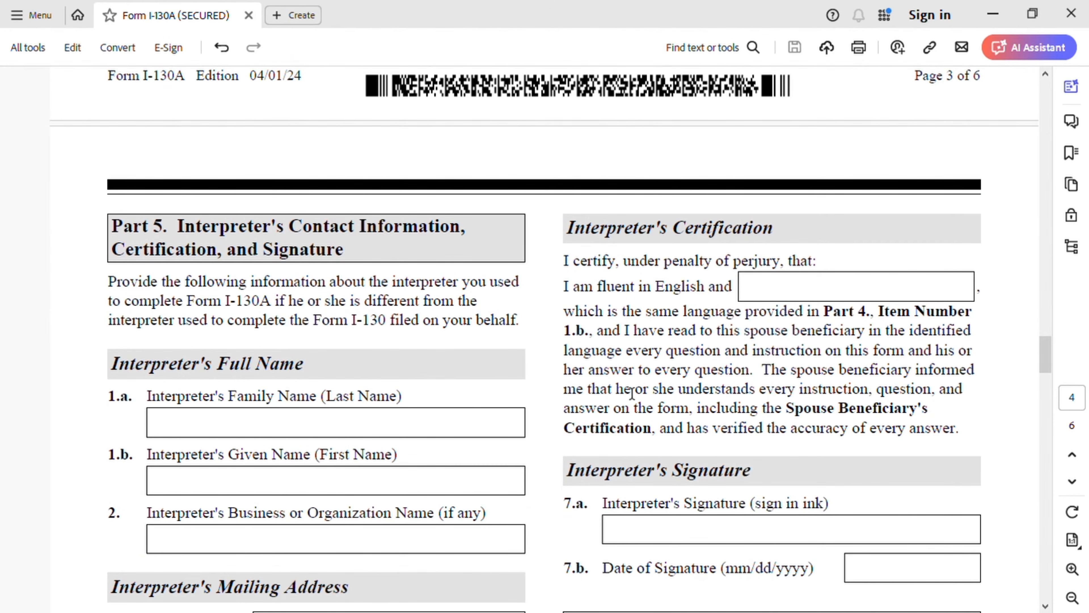
pyautogui.scroll(-5, 302, 301)
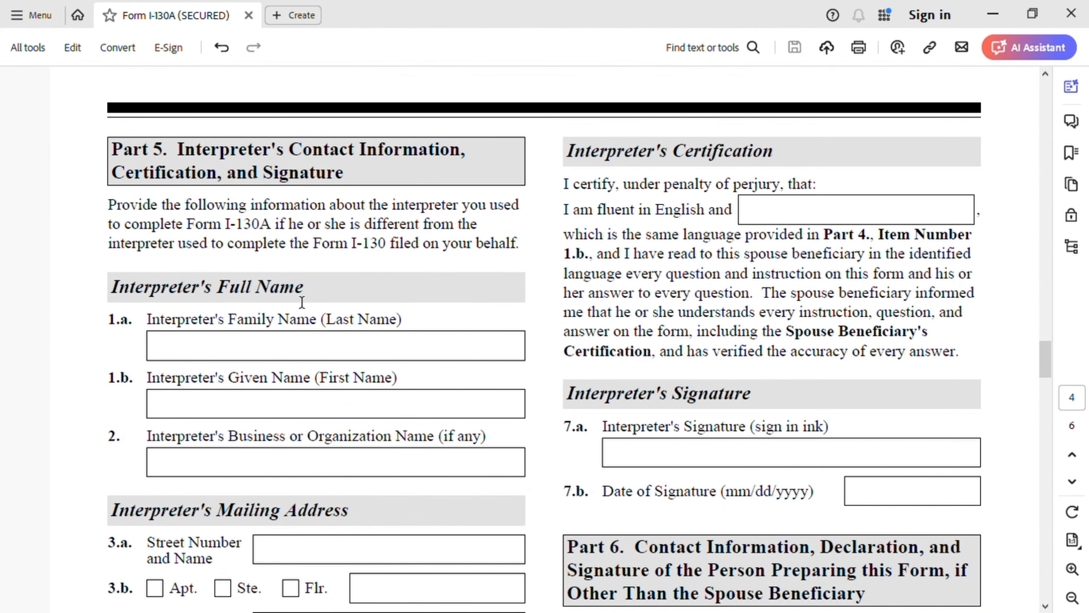
pyautogui.scroll(-3, 519, 351)
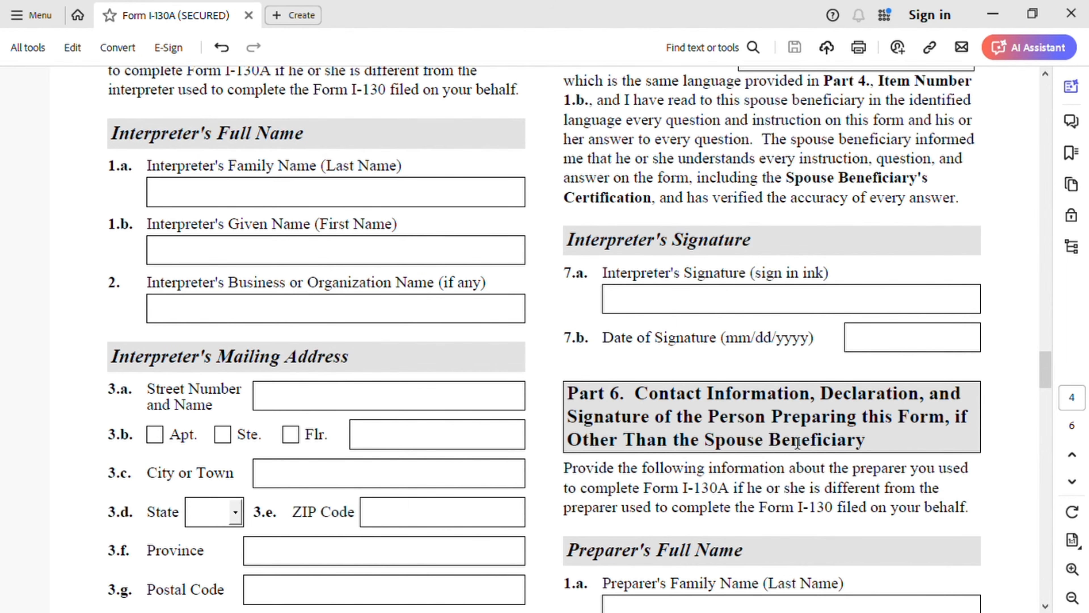
# Step: Enter the preparer's family name and given name in items 1.a and 1.b of Part 6
pyautogui.scroll(-2, 882, 431)
pyautogui.scroll(-3, 883, 429)
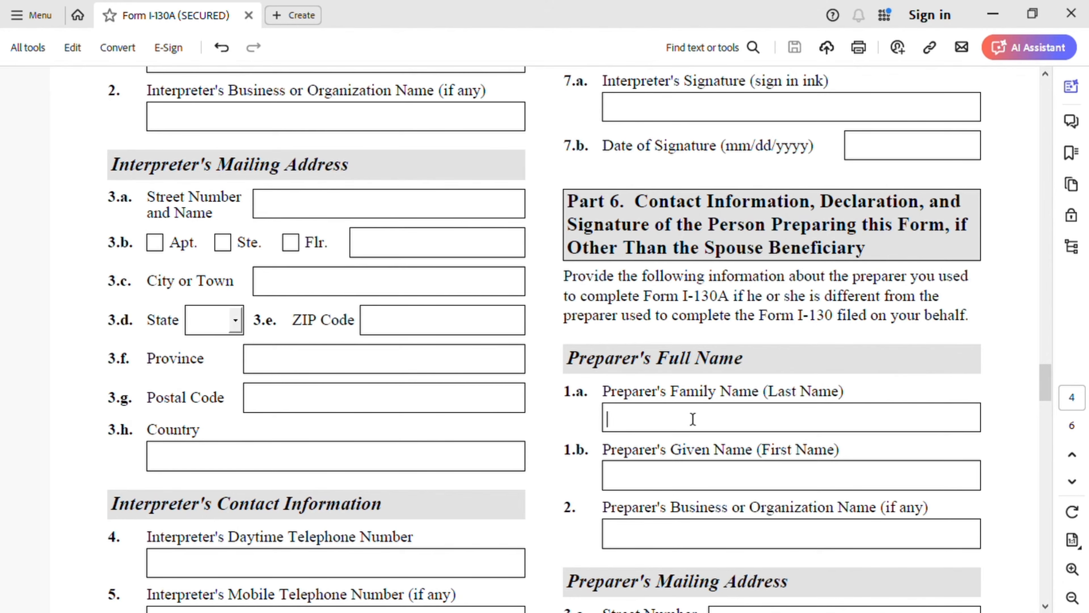
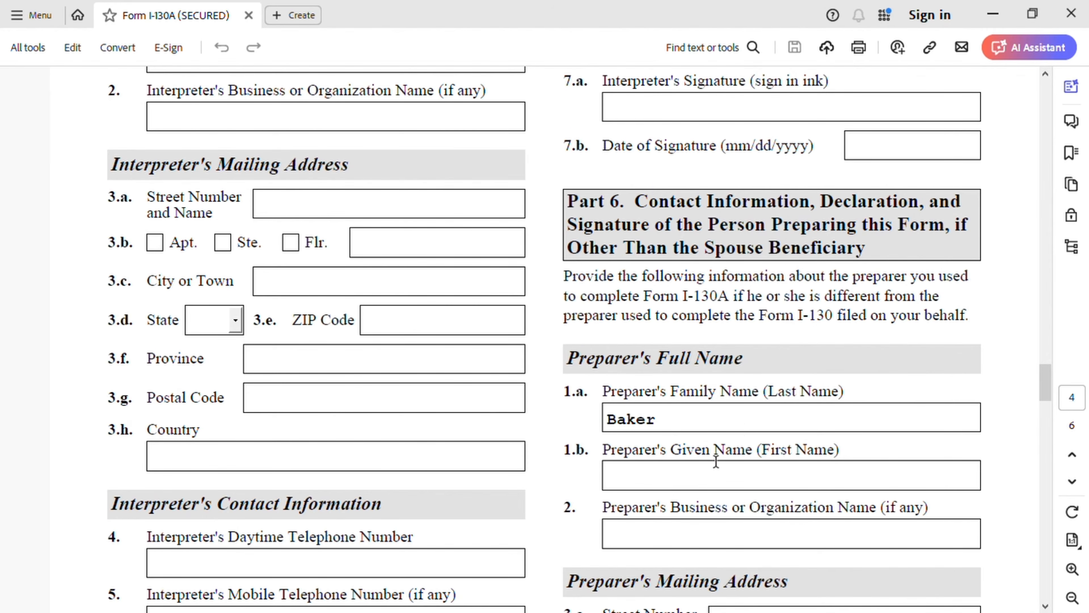
pyautogui.click(705, 489)
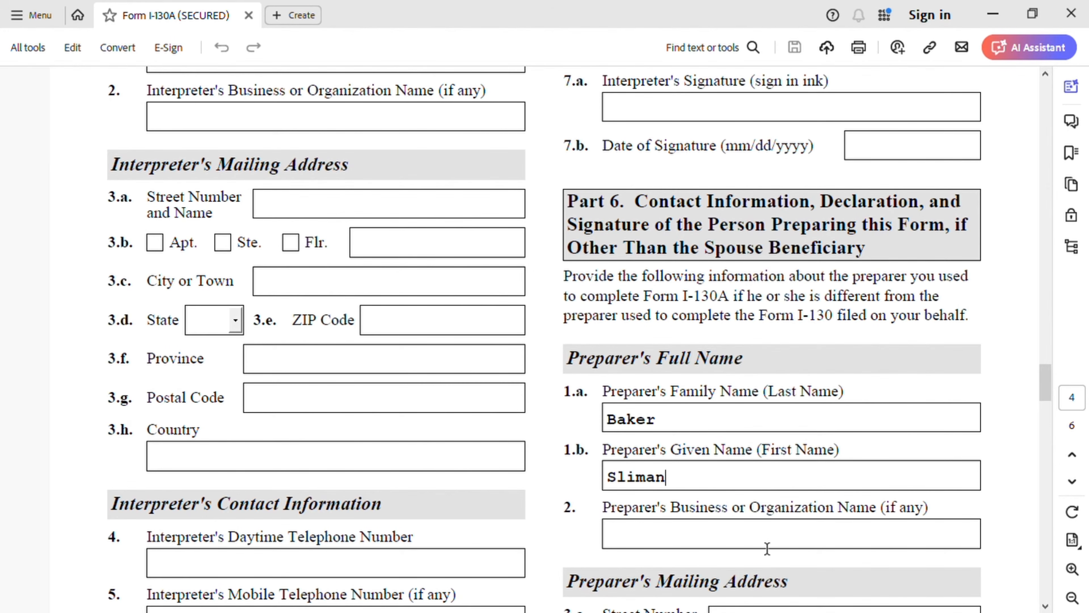
# Step: Enter "N A" as the preparer's business or organization name in item 2 of Part 6
pyautogui.click(771, 538)
pyautogui.write('n')
pyautogui.press('BackSpace')
pyautogui.write('N A')
pyautogui.scroll(-5, 771, 475)
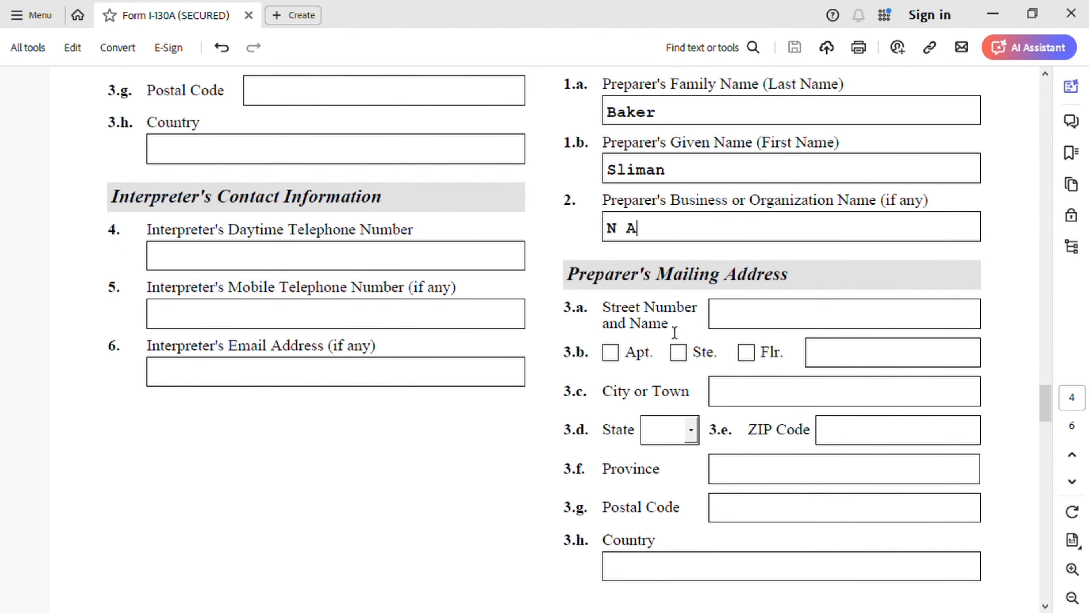
# Step: Enter the preparer's street number and name in item 3.a and the city in item 3.c of Part 6
pyautogui.click(761, 322)
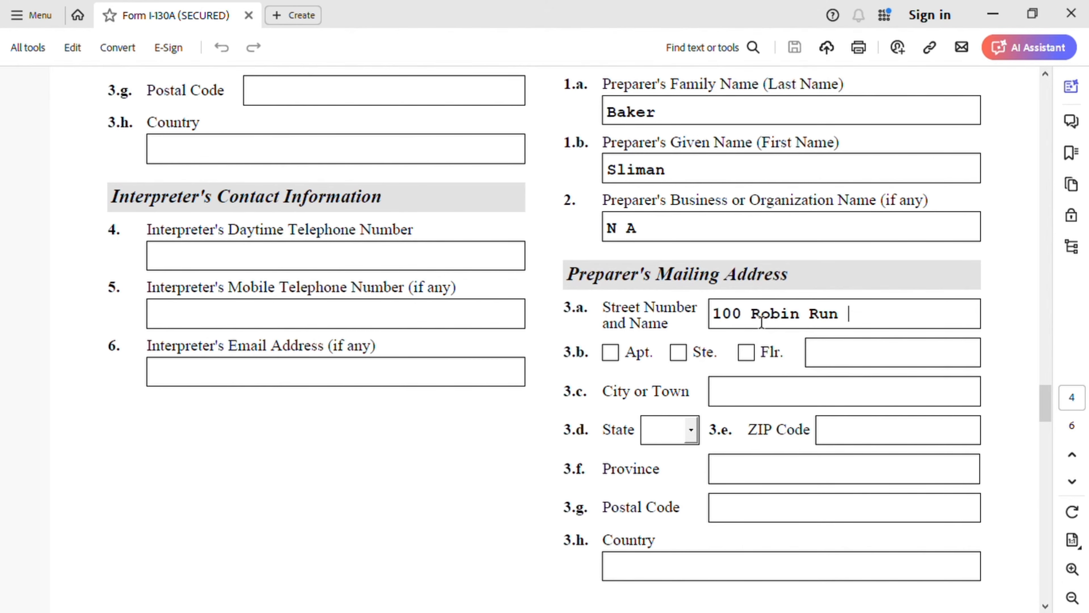
pyautogui.click(755, 399)
pyautogui.write('Indianapolis')
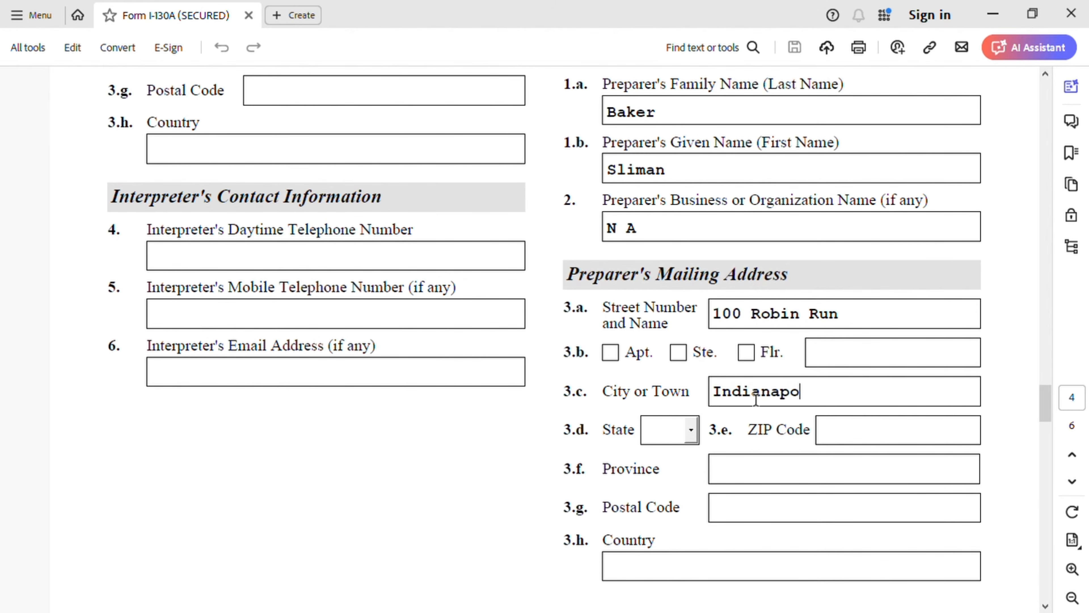
# Step: Select the state IN in item 3.d and enter the ZIP code in item 3.e of the preparer's mailing address
pyautogui.click(693, 432)
pyautogui.press('i')
pyautogui.click(691, 430)
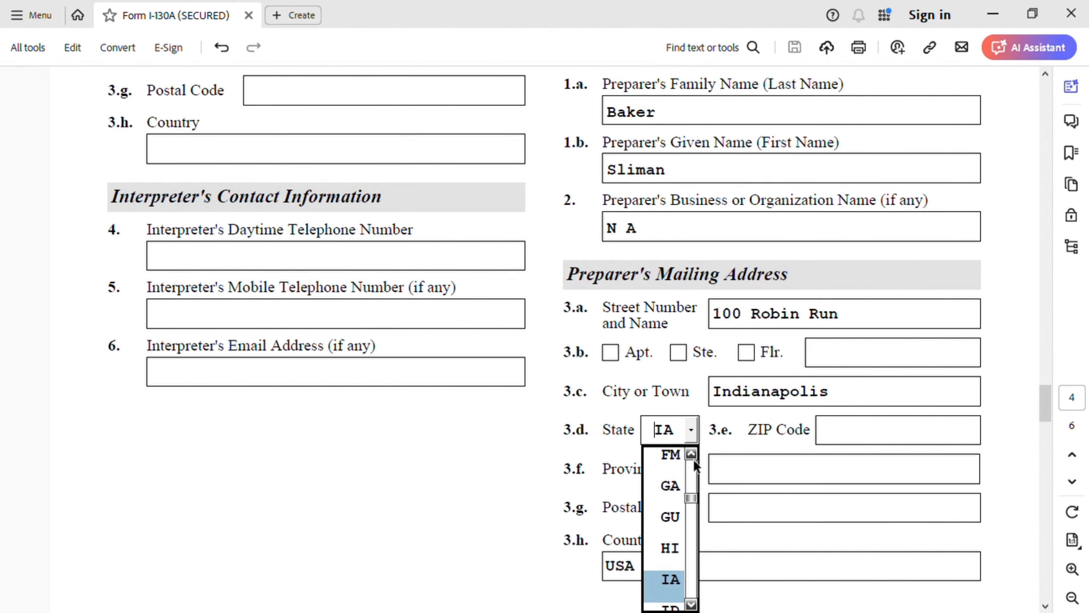
pyautogui.click(694, 604)
pyautogui.click(693, 604)
pyautogui.click(694, 604)
pyautogui.click(681, 580)
pyautogui.click(875, 441)
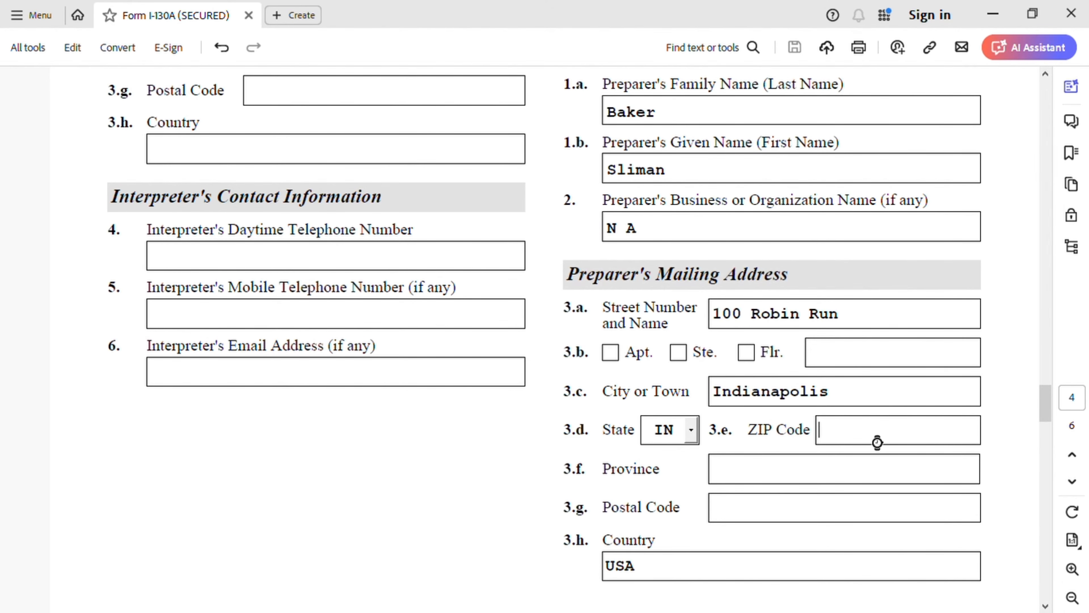
pyautogui.write('46524')
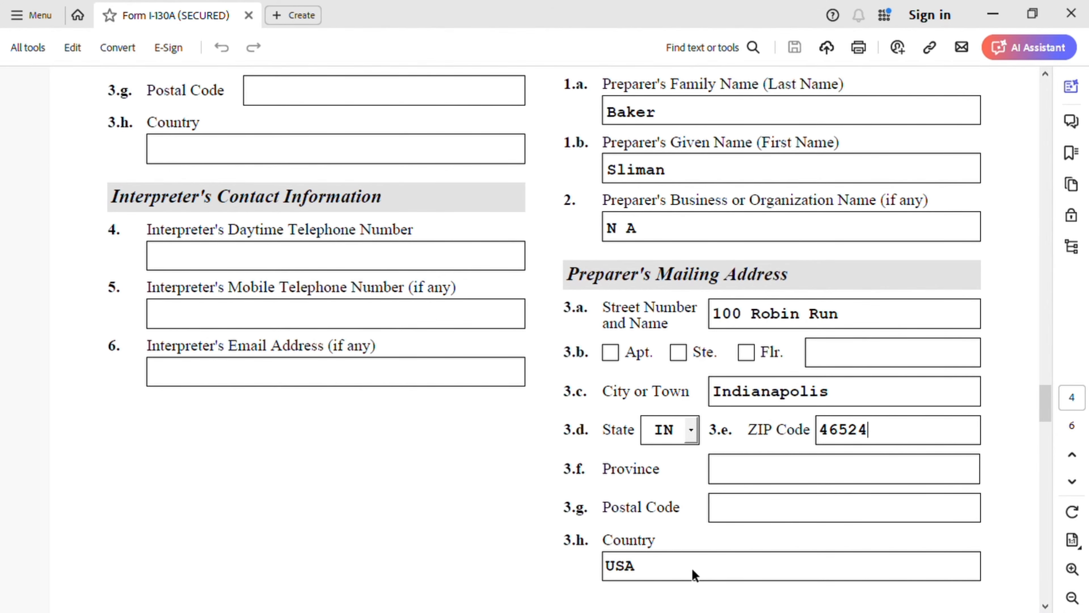
# Step: Review the preparer's contact, statement, certification and signature sections on page 5 and the Part 7 additional information on page 6
pyautogui.scroll(-5, 694, 575)
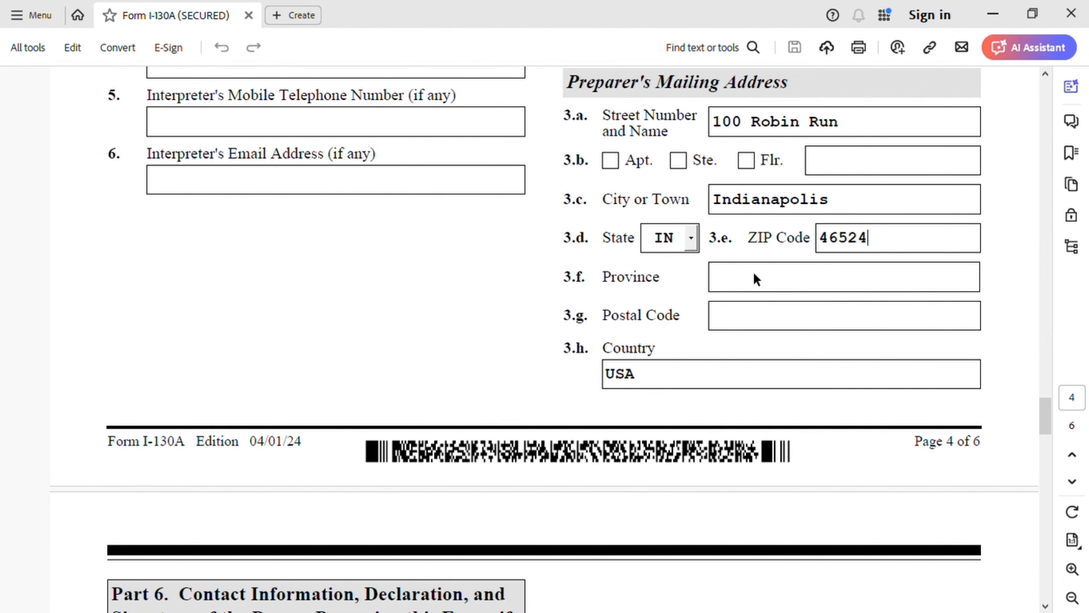
pyautogui.scroll(-10, 659, 230)
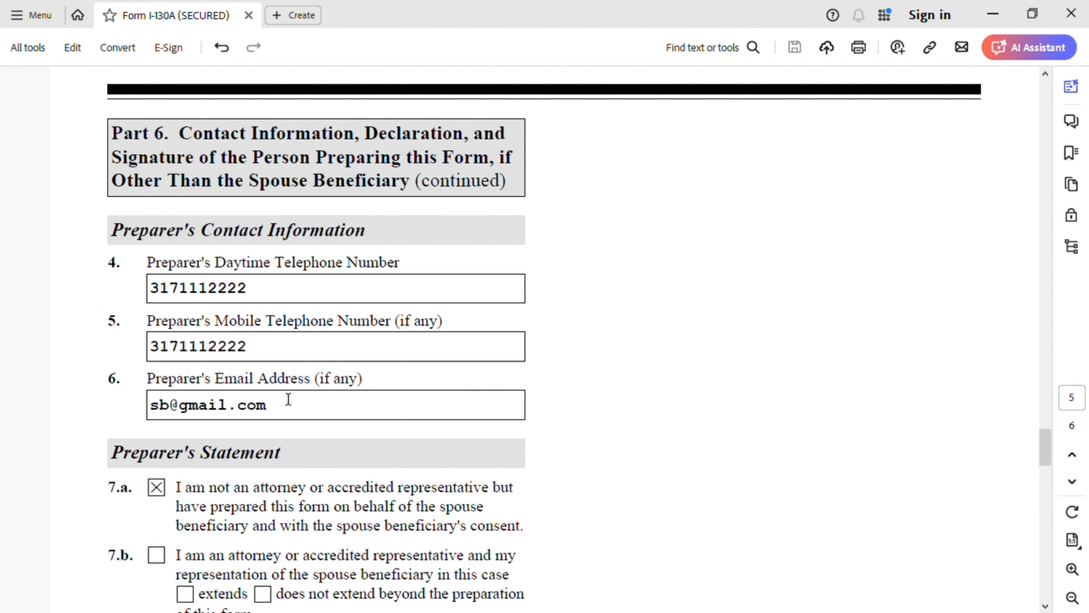
pyautogui.scroll(-5, 248, 401)
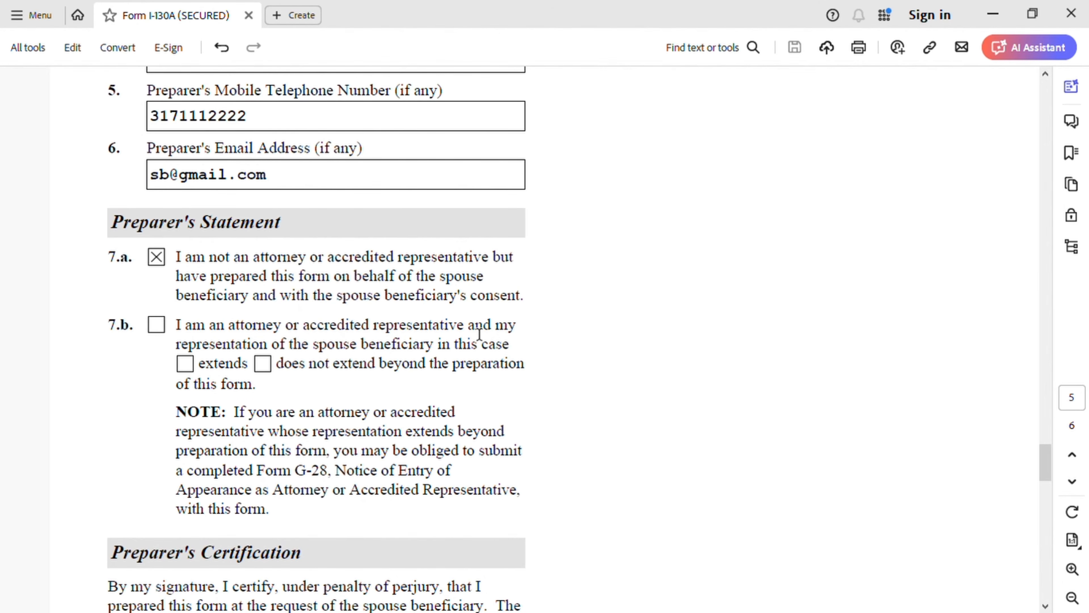
pyautogui.scroll(-3, 477, 335)
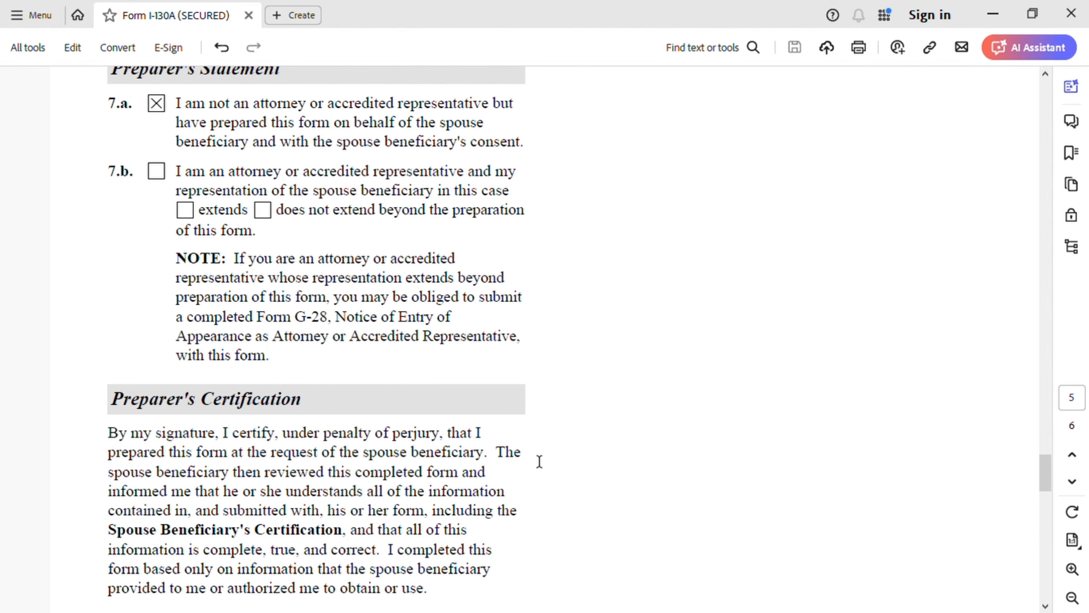
pyautogui.scroll(-8, 539, 461)
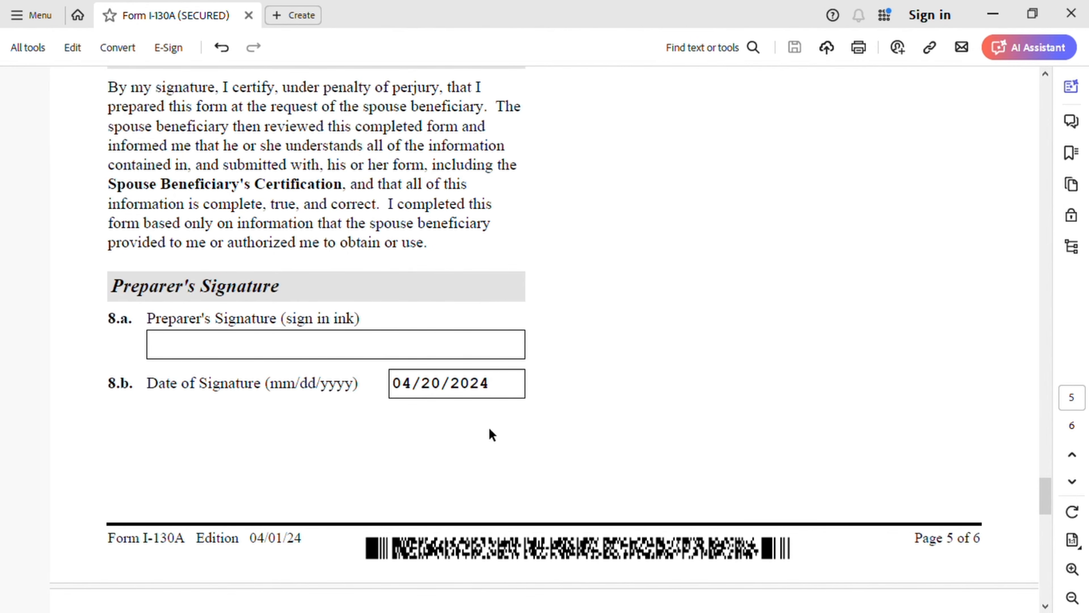
pyautogui.scroll(-1, 490, 435)
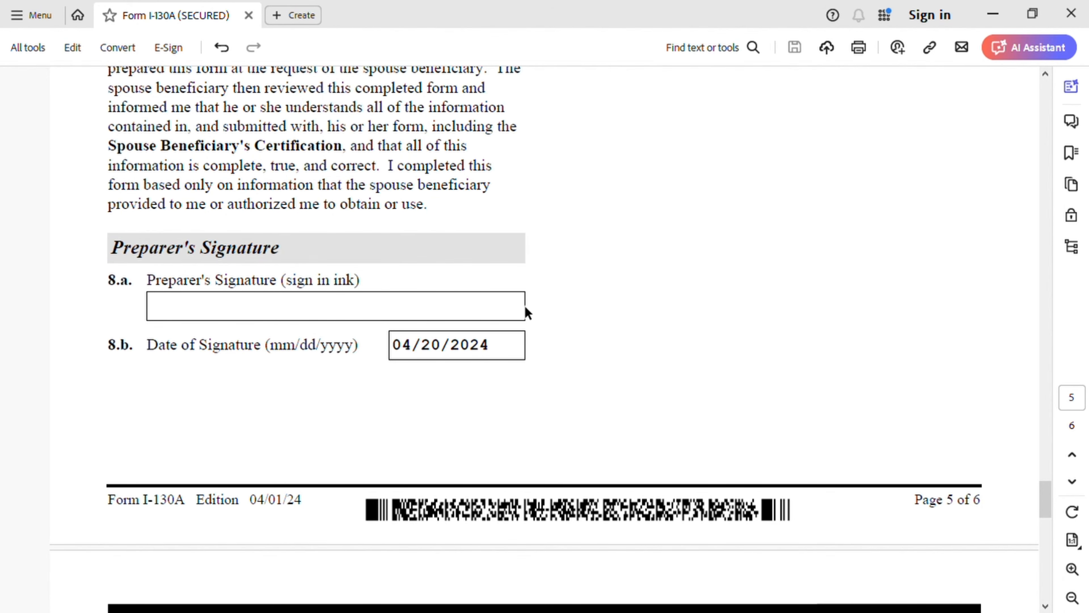
pyautogui.scroll(-8, 644, 397)
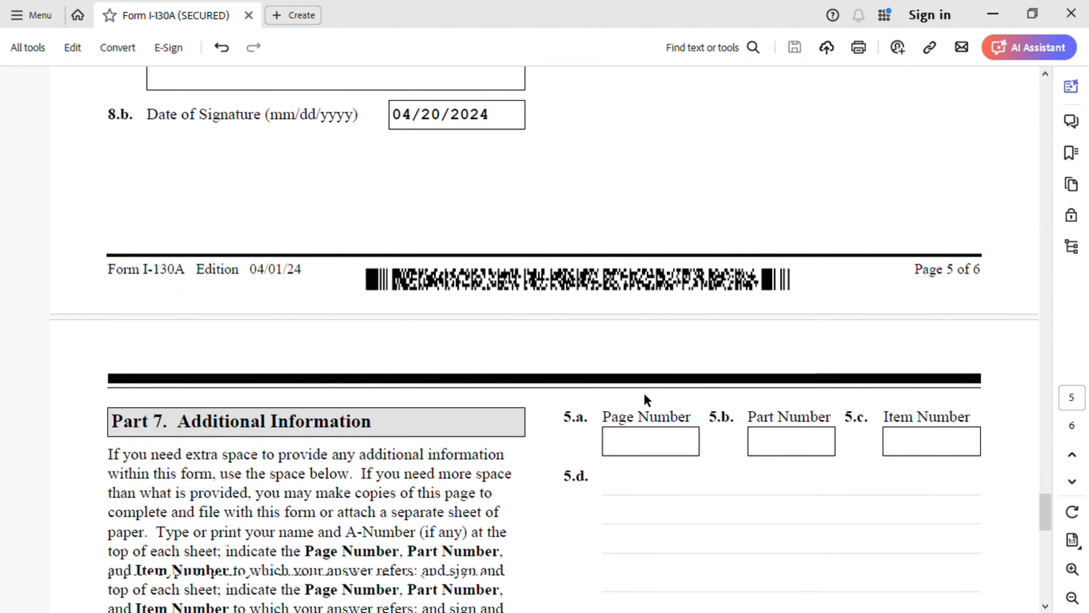
pyautogui.scroll(-5, 647, 398)
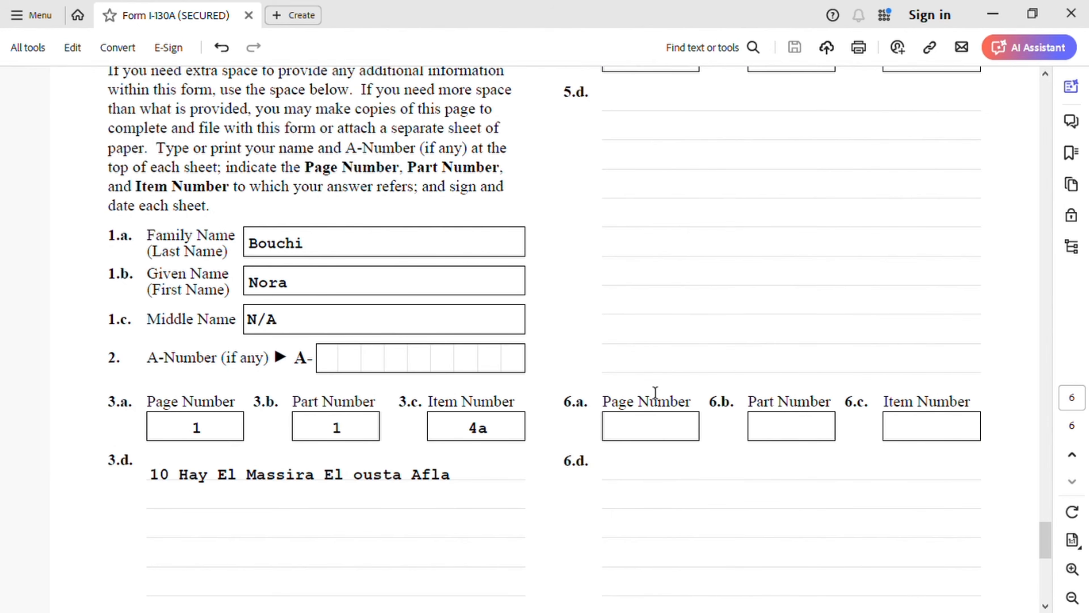
pyautogui.scroll(-1, 651, 397)
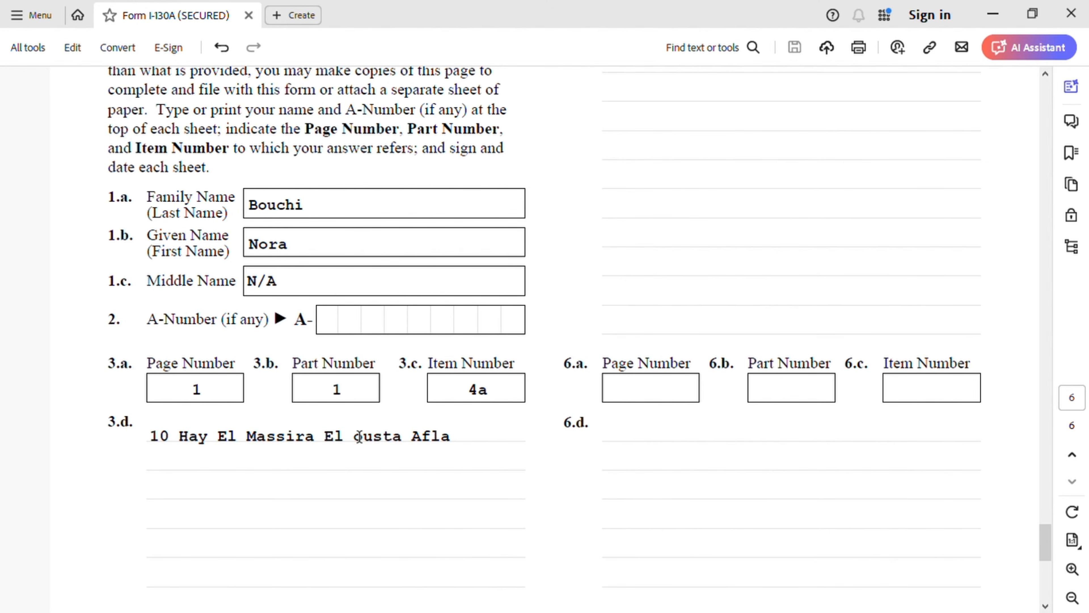
# Step: Compare the Physical Address 1 entry in item 4.a on page 1 with the additional information entered in Part 7 on page 6
pyautogui.scroll(20, 573, 395)
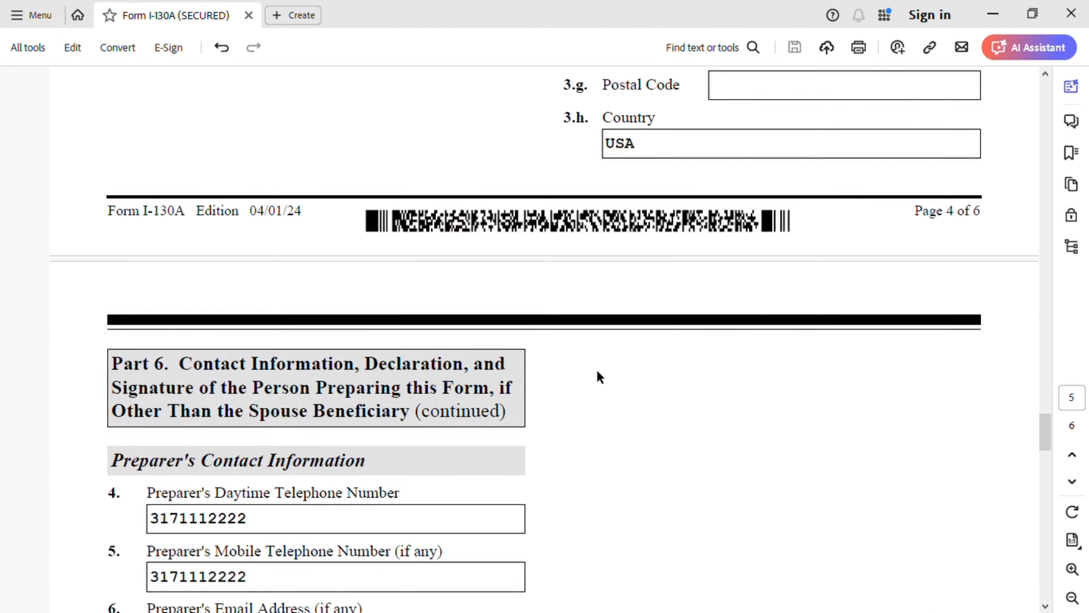
pyautogui.scroll(20, 611, 359)
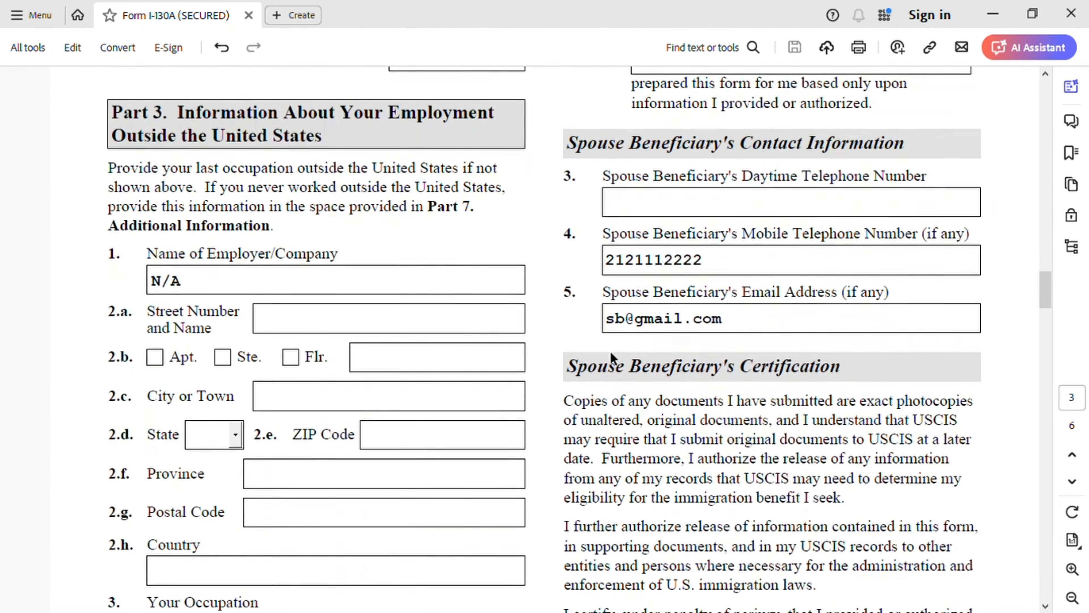
pyautogui.scroll(20, 611, 356)
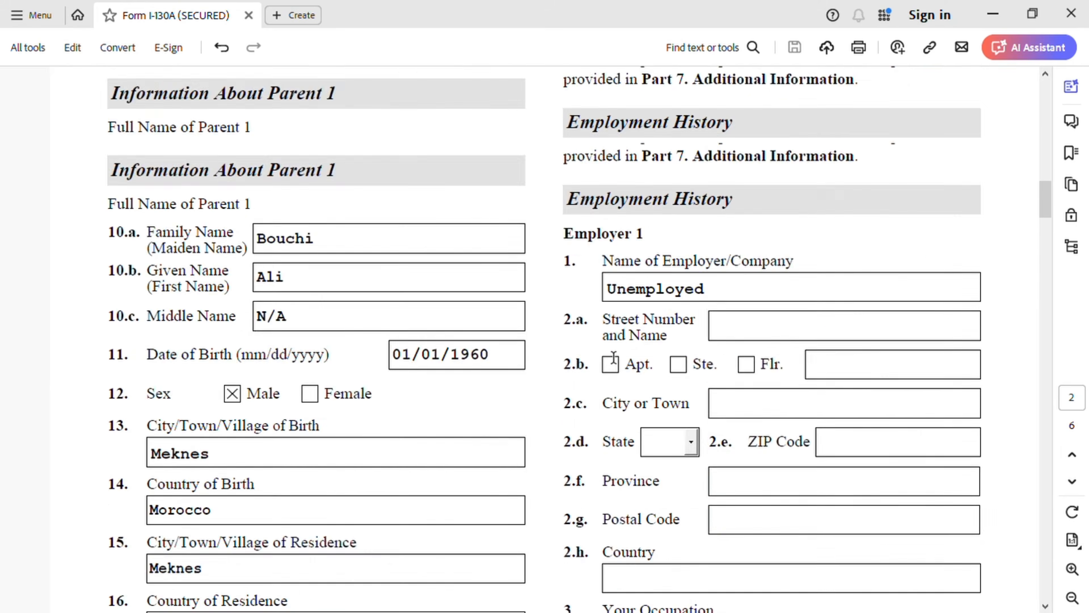
pyautogui.scroll(10, 614, 354)
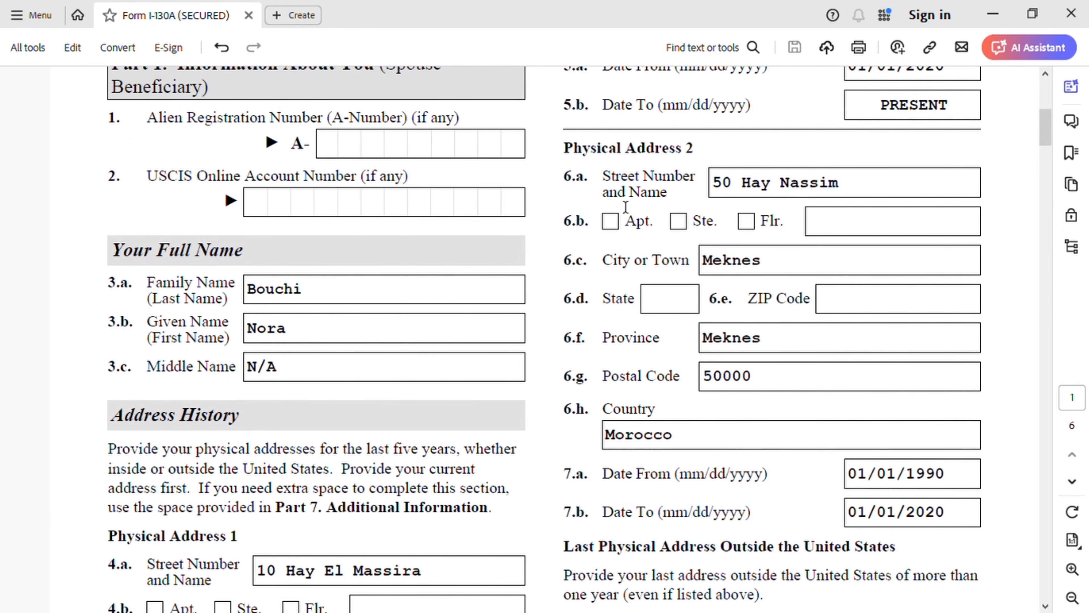
pyautogui.scroll(3, 620, 236)
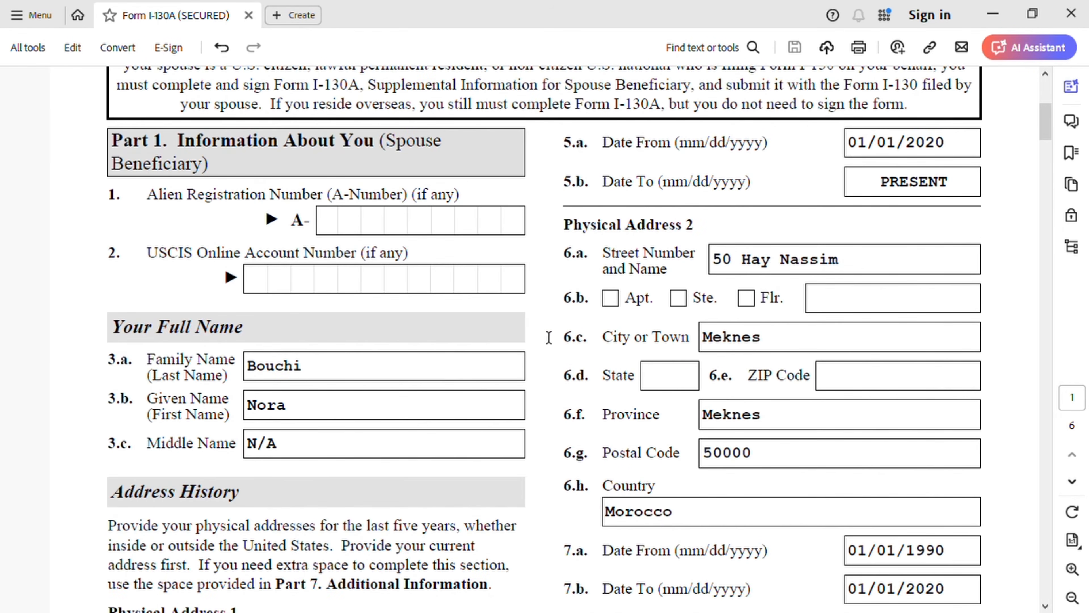
pyautogui.scroll(-7, 481, 386)
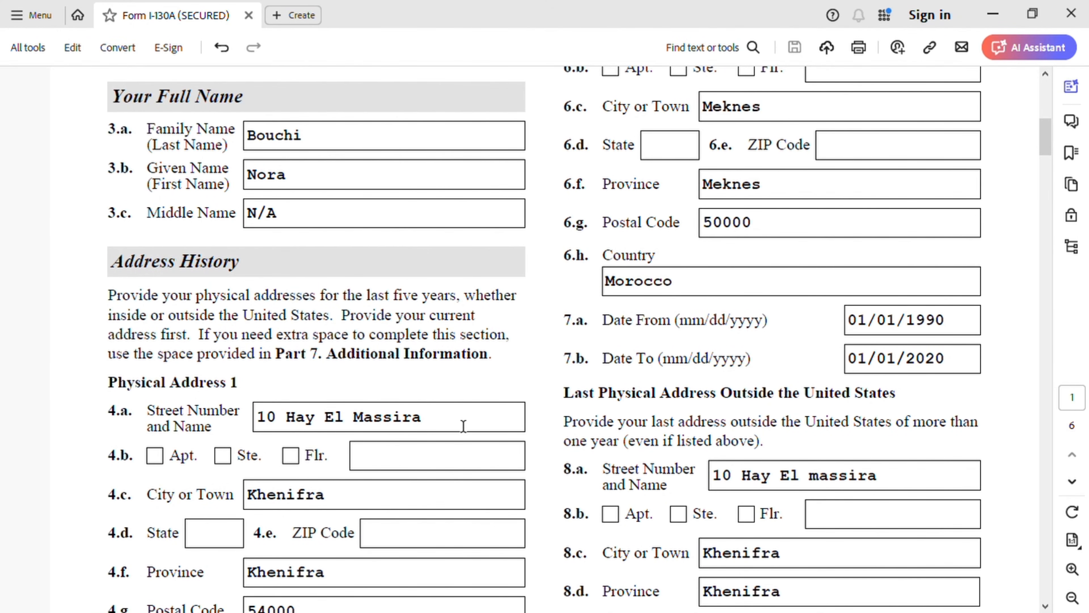
pyautogui.scroll(-10, 672, 387)
pyautogui.scroll(-20, 673, 387)
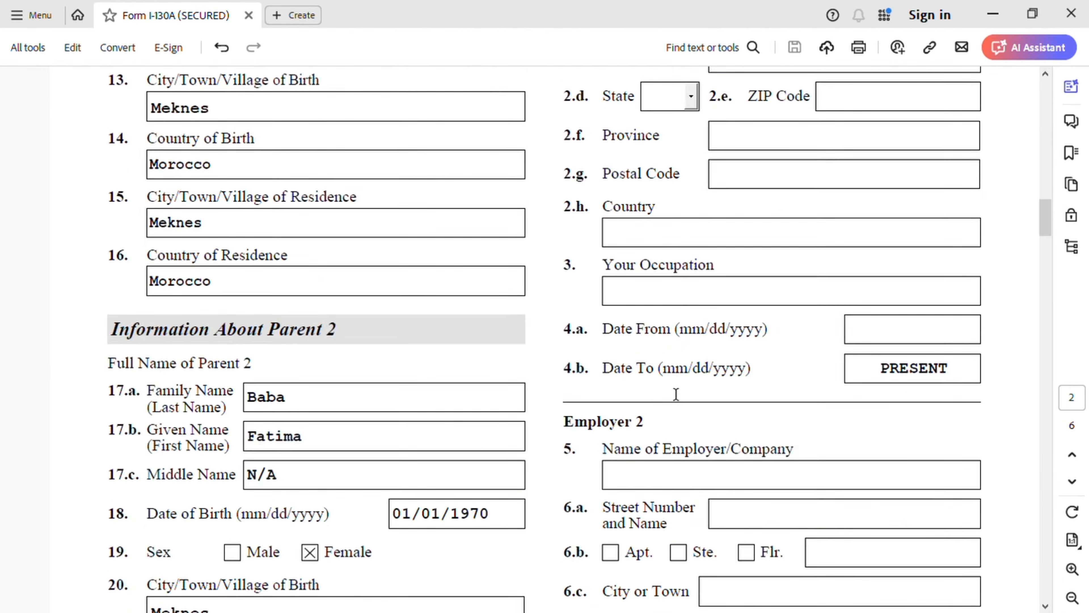
pyautogui.scroll(-20, 675, 394)
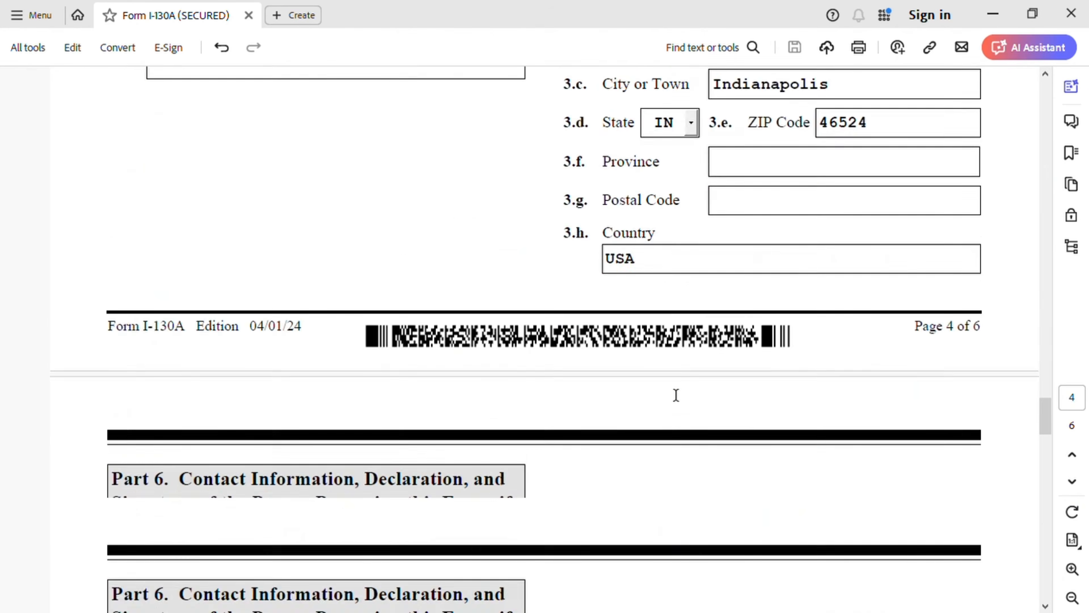
pyautogui.scroll(-10, 676, 394)
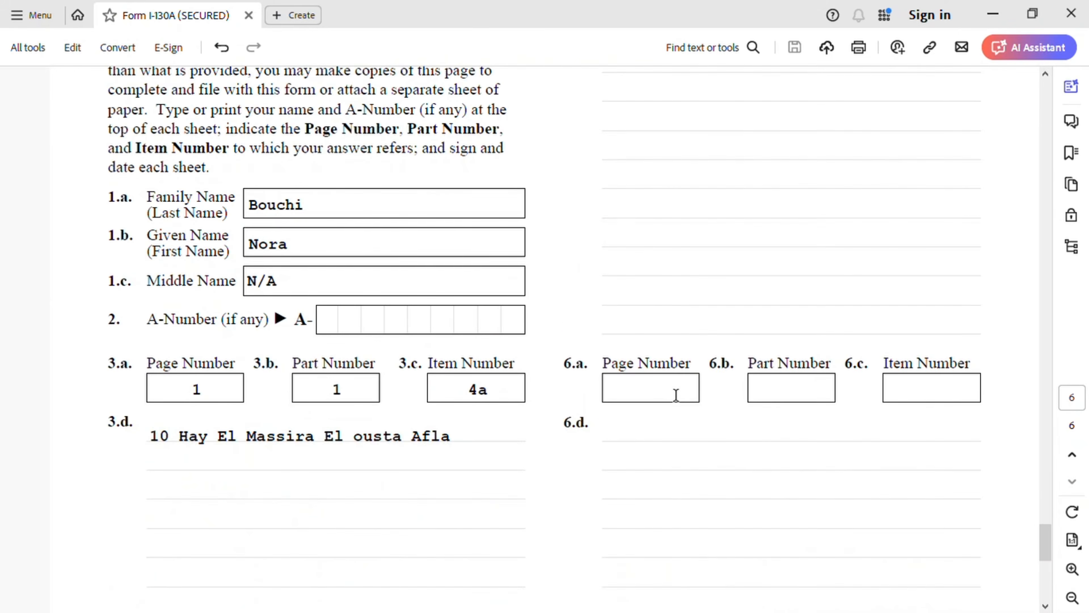
pyautogui.scroll(3, 588, 382)
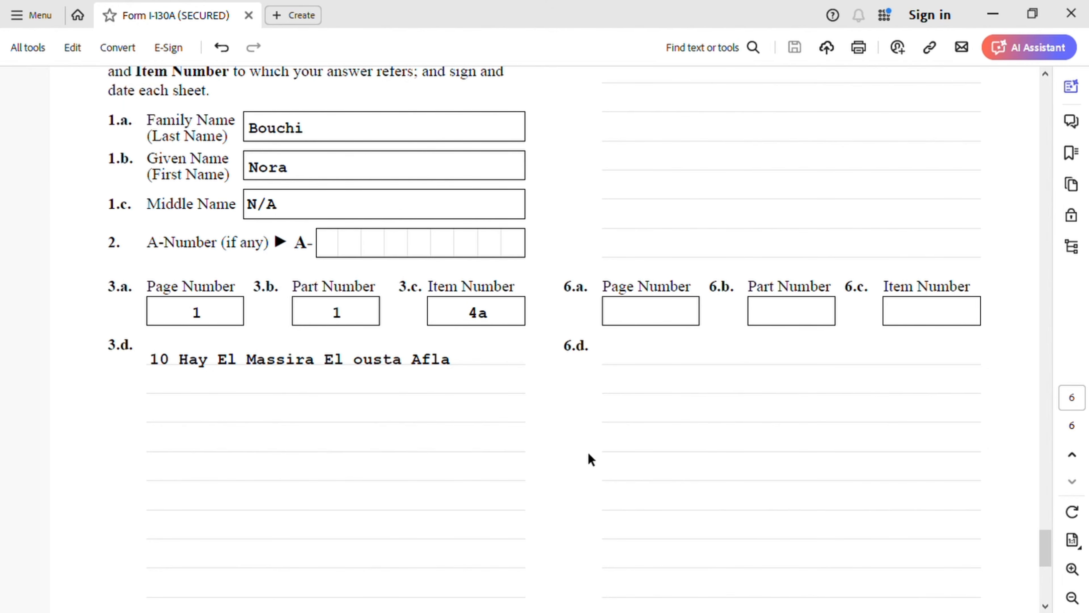
pyautogui.scroll(3, 688, 440)
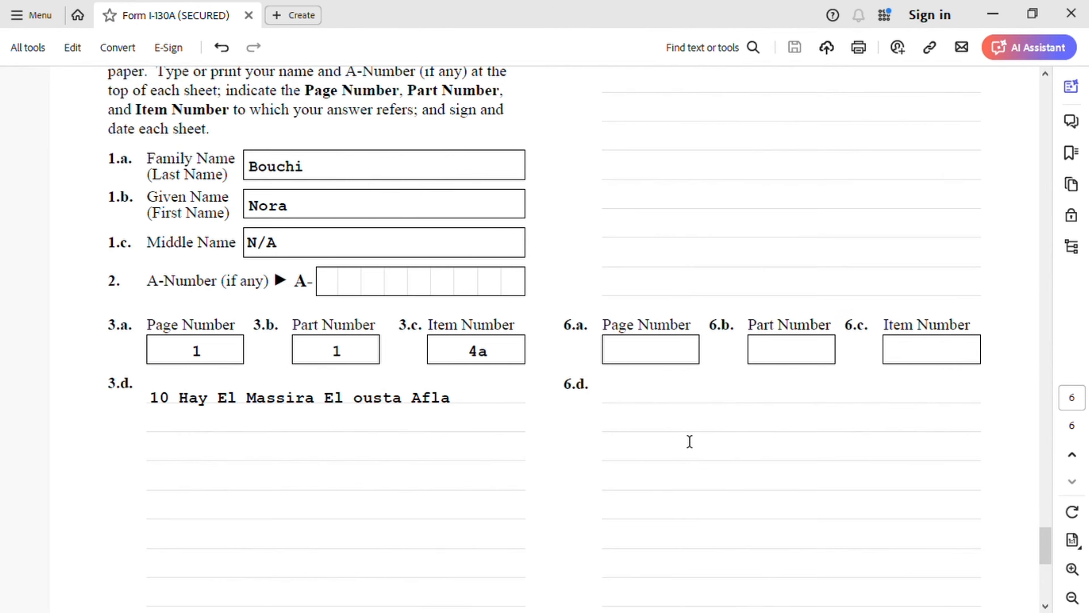
pyautogui.scroll(3, 691, 442)
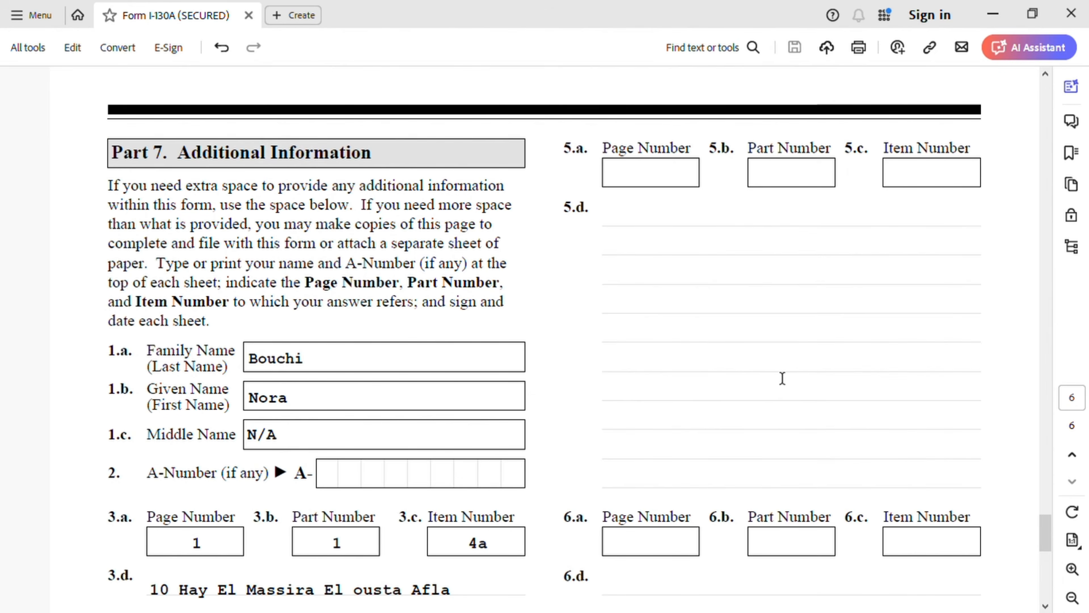
pyautogui.scroll(1, 780, 376)
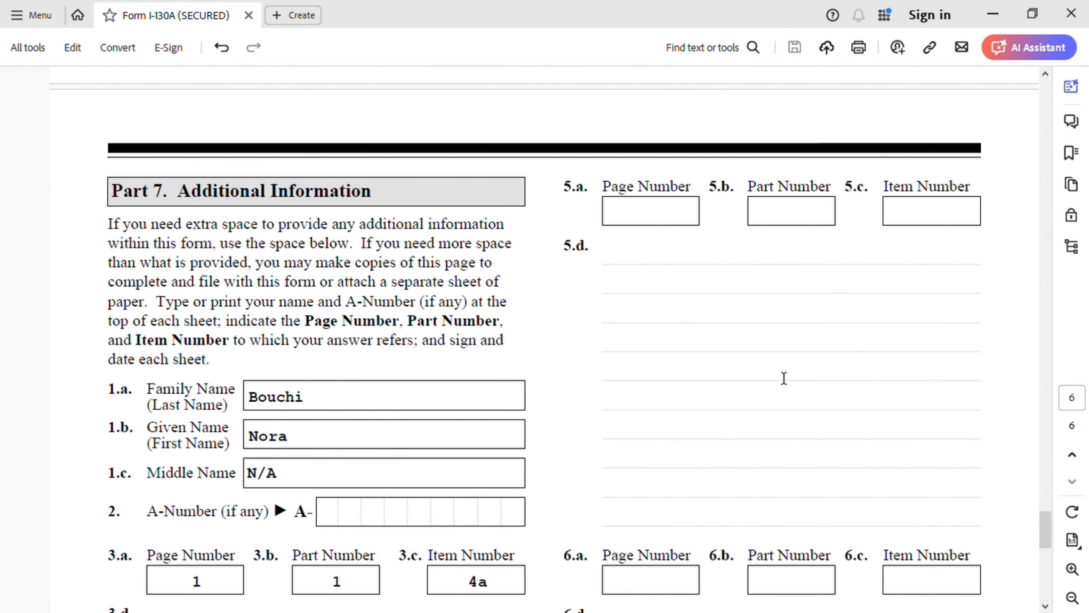